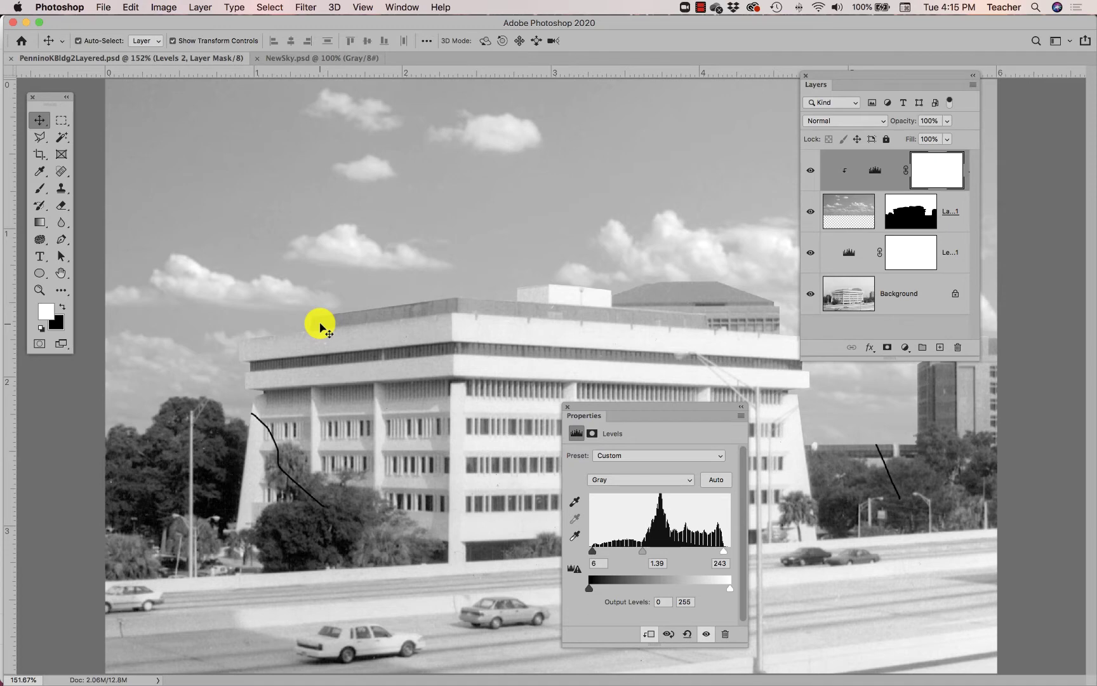
- Add the horizontal text PROTOTYPE directly above the Background layer, starting at the front corner of the building's upper facade
left_click(567, 407)
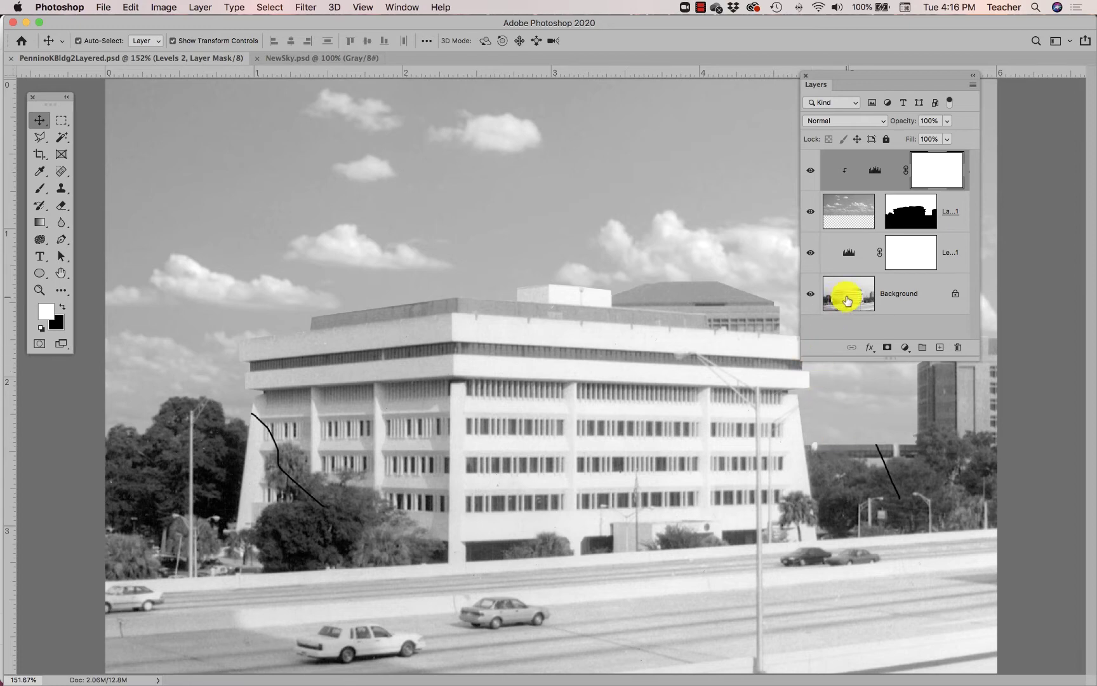
left_click(849, 297)
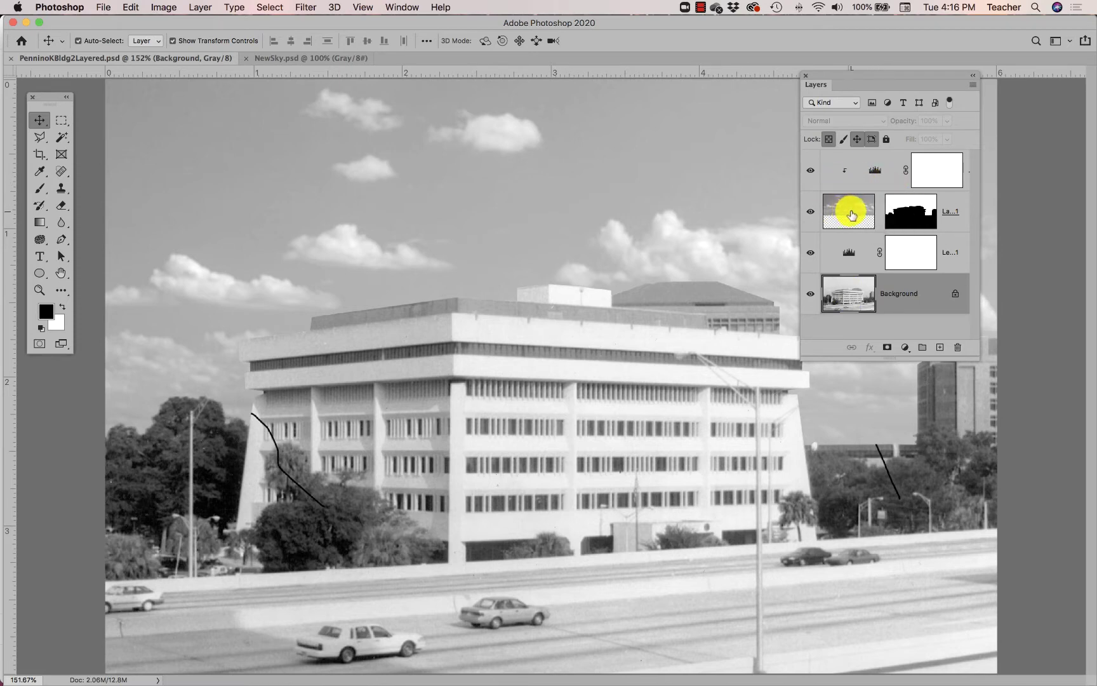
left_click(39, 257)
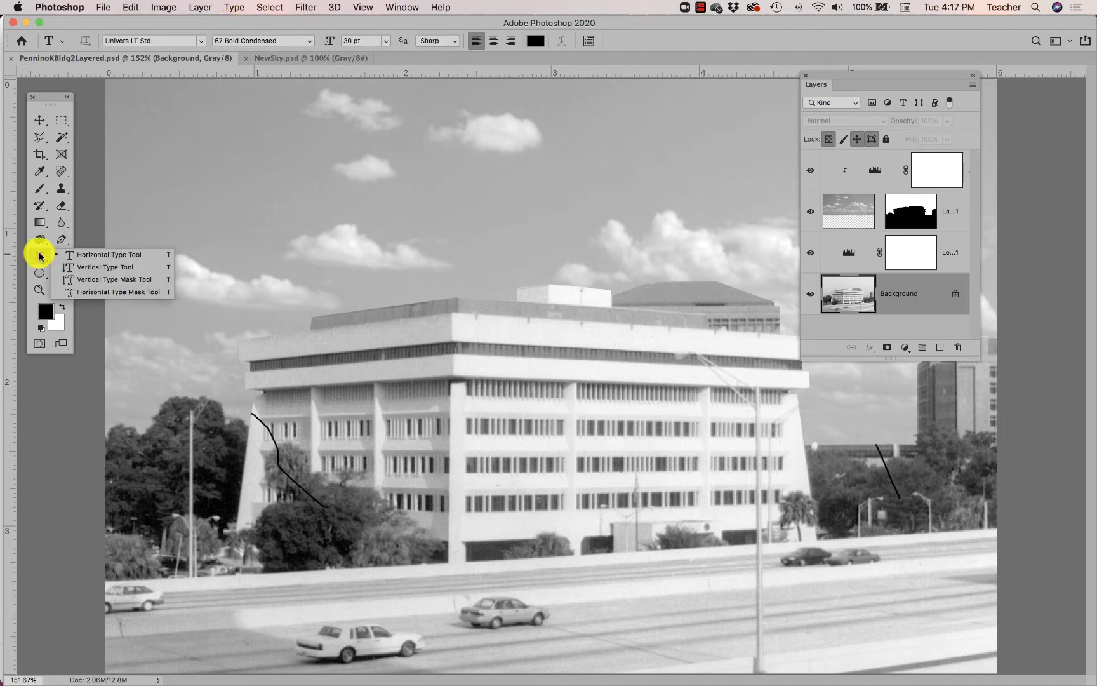
left_click(91, 259)
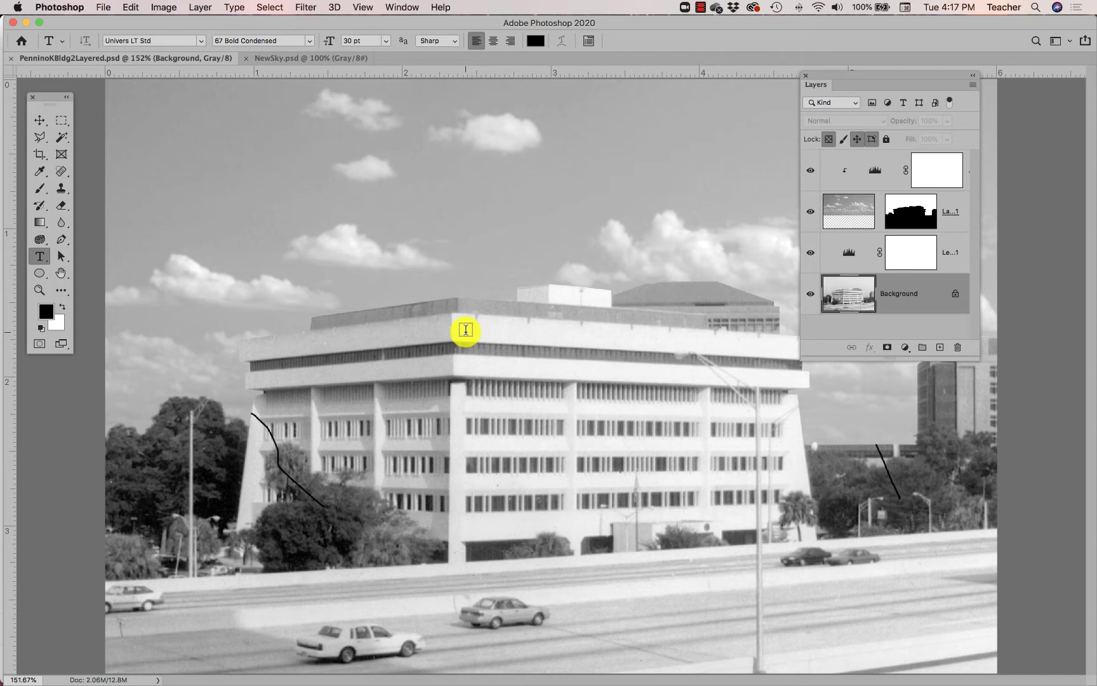
left_click(466, 330)
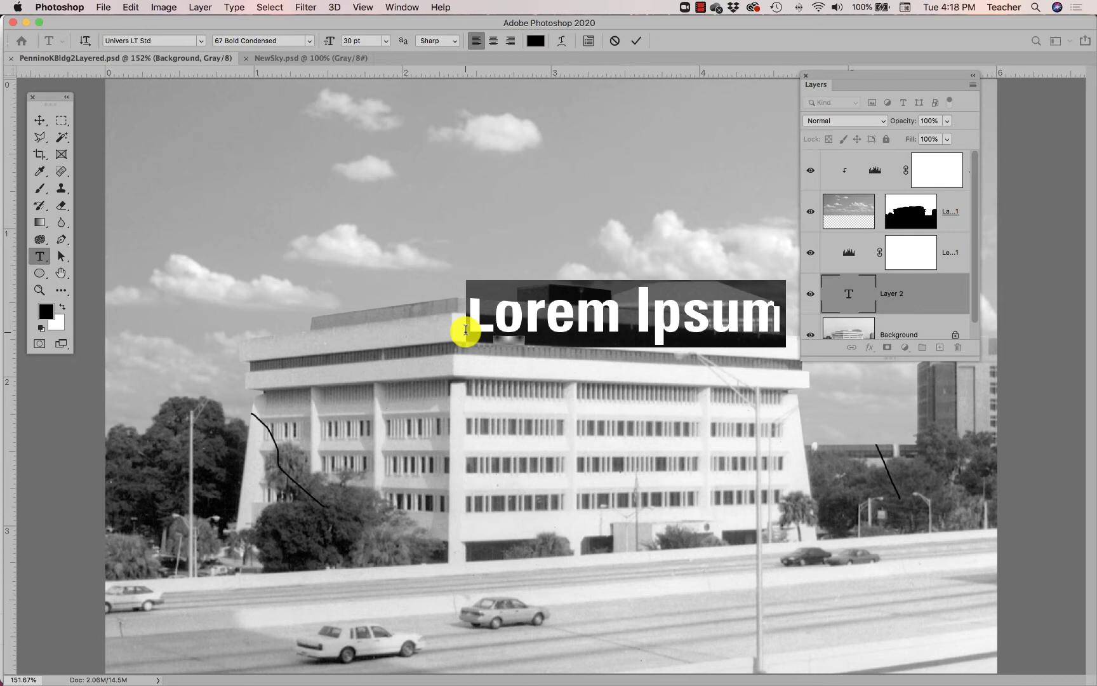
type("P")
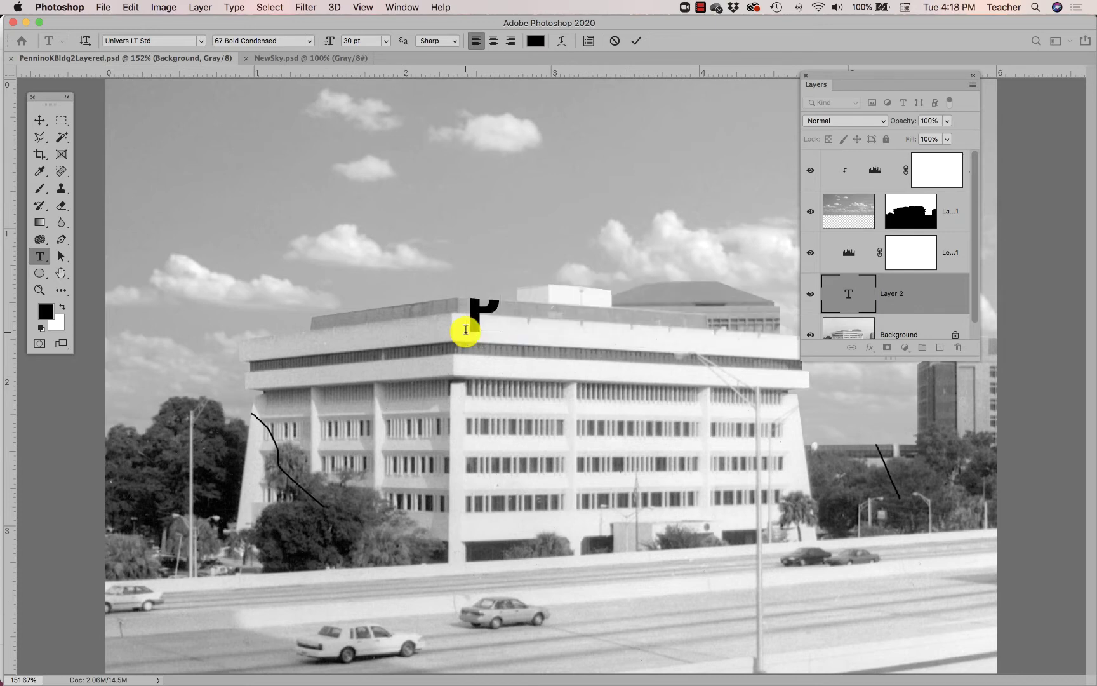
type("ROTOT")
key("BackSpace")
type("TYPE")
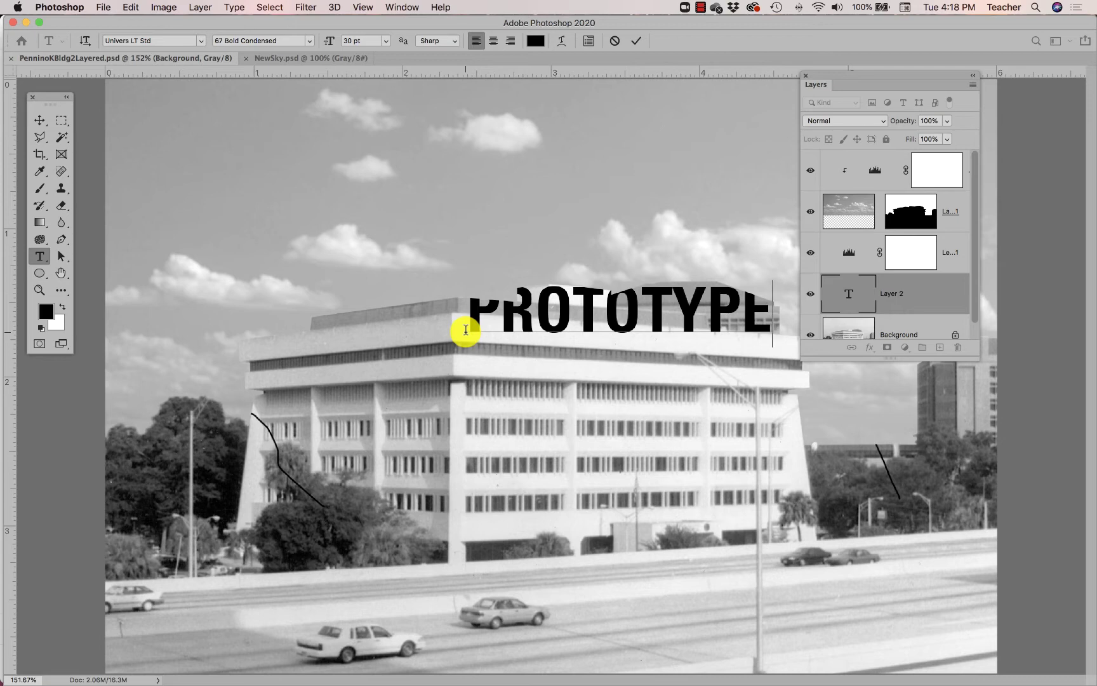
mouse_move(465, 326)
left_mouse_down()
mouse_move(478, 313)
mouse_move(471, 321)
left_mouse_up()
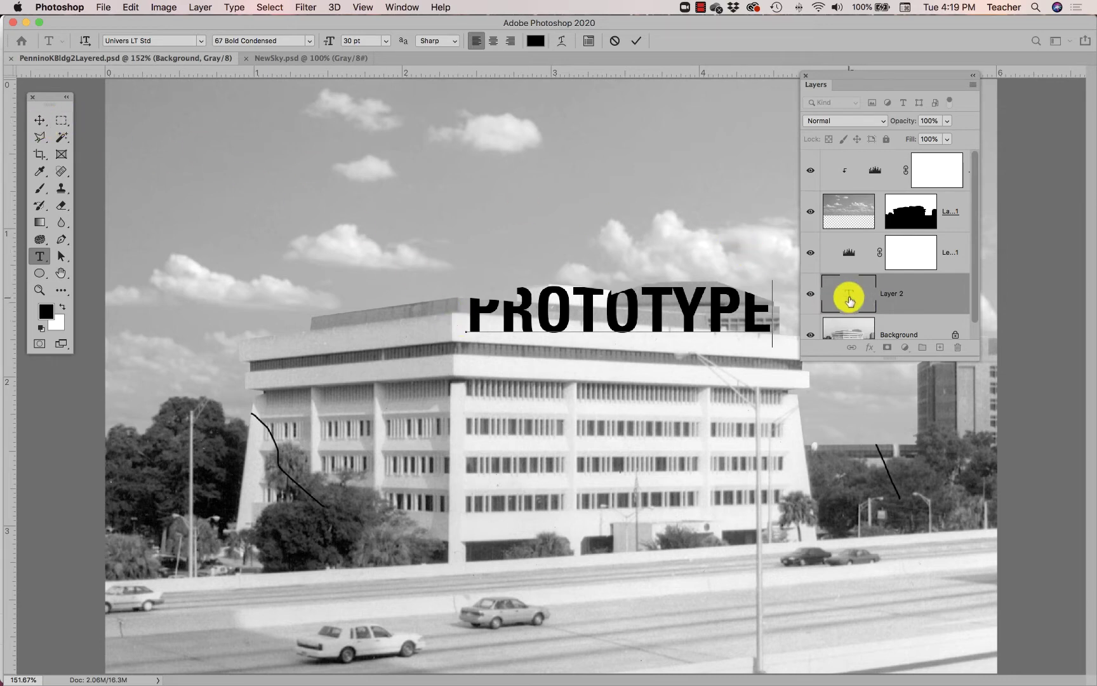
left_click(847, 287)
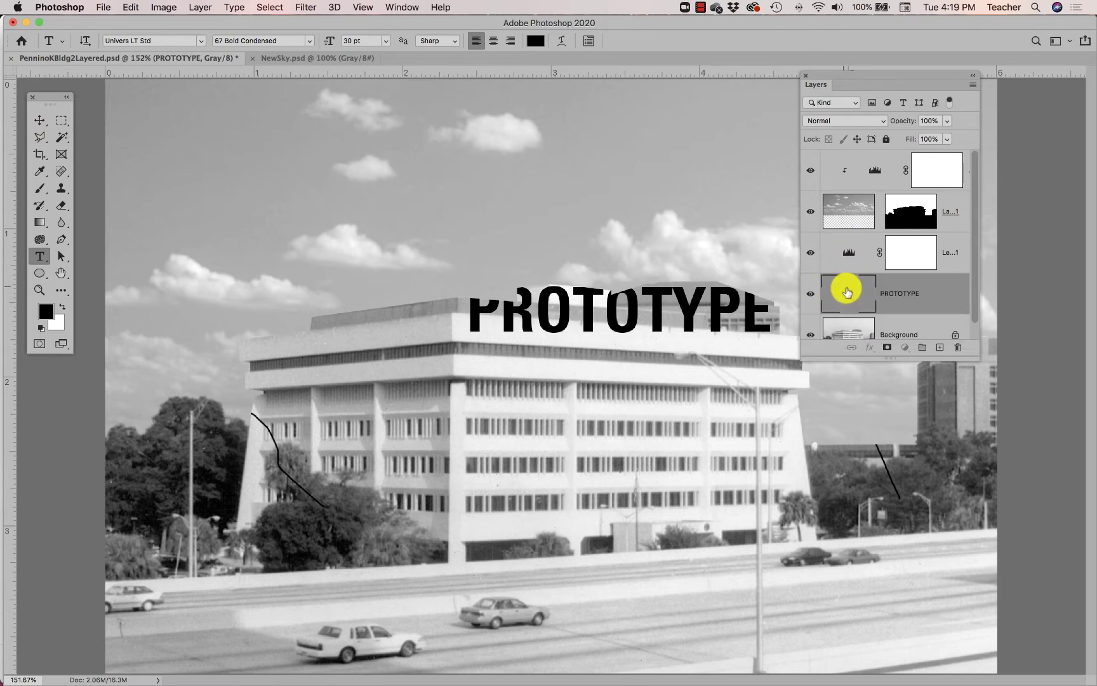
- Move the PROTOTYPE text layer to the top of the layer stack and lengthen the layer list
left_click(39, 125)
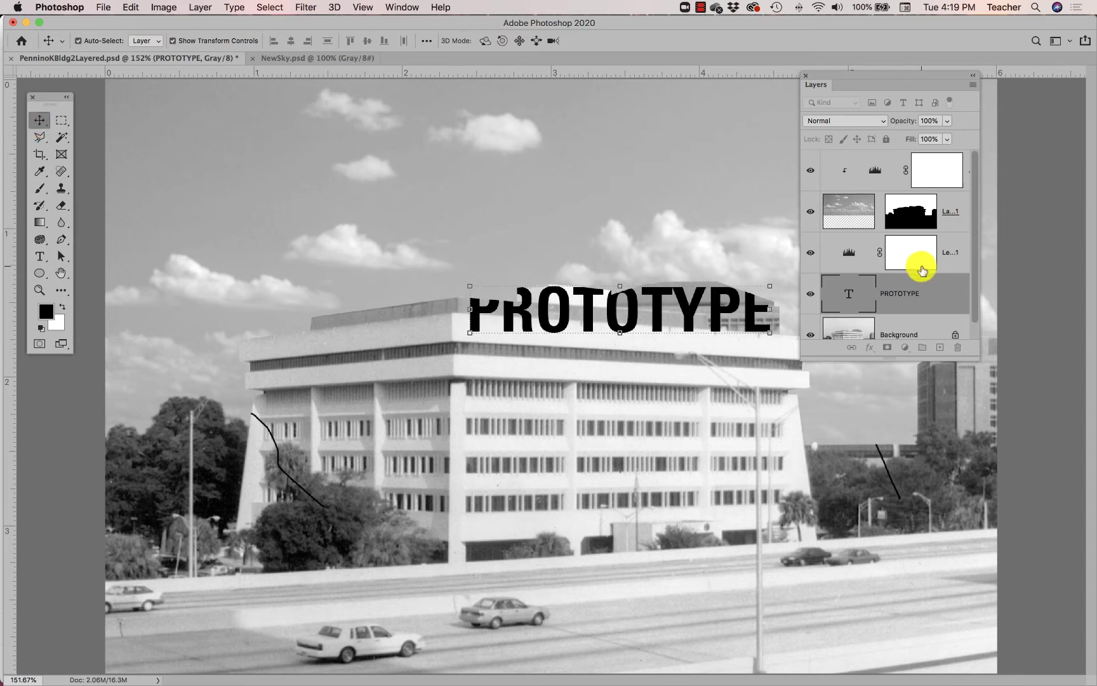
left_click_drag(848, 304, 832, 152)
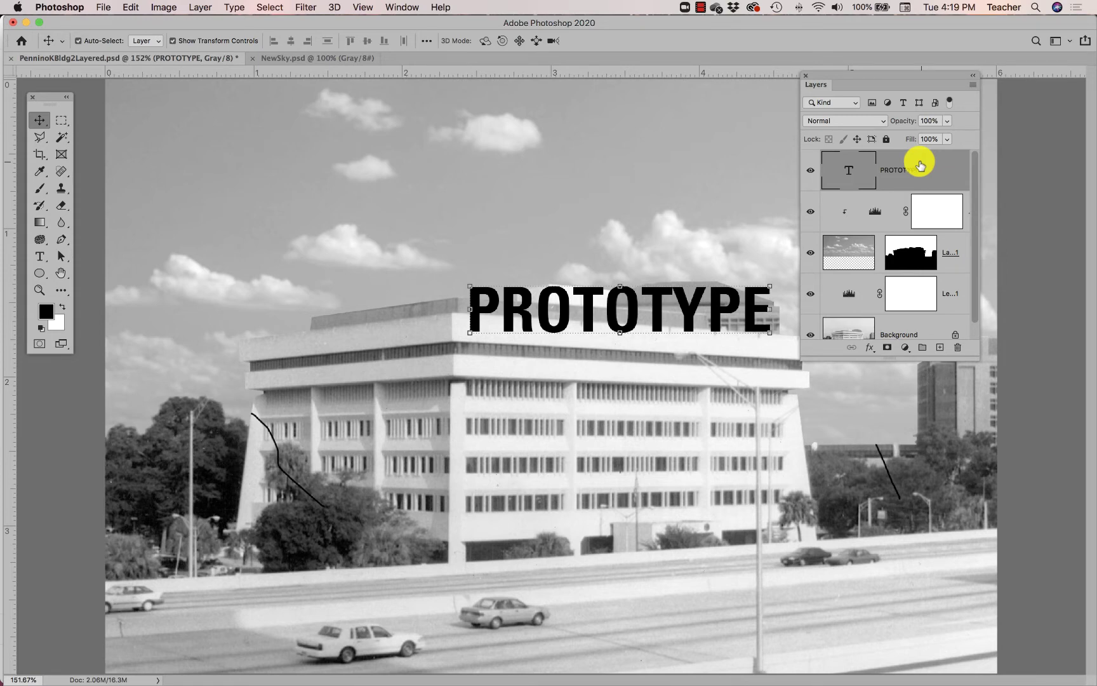
left_click_drag(902, 359, 895, 419)
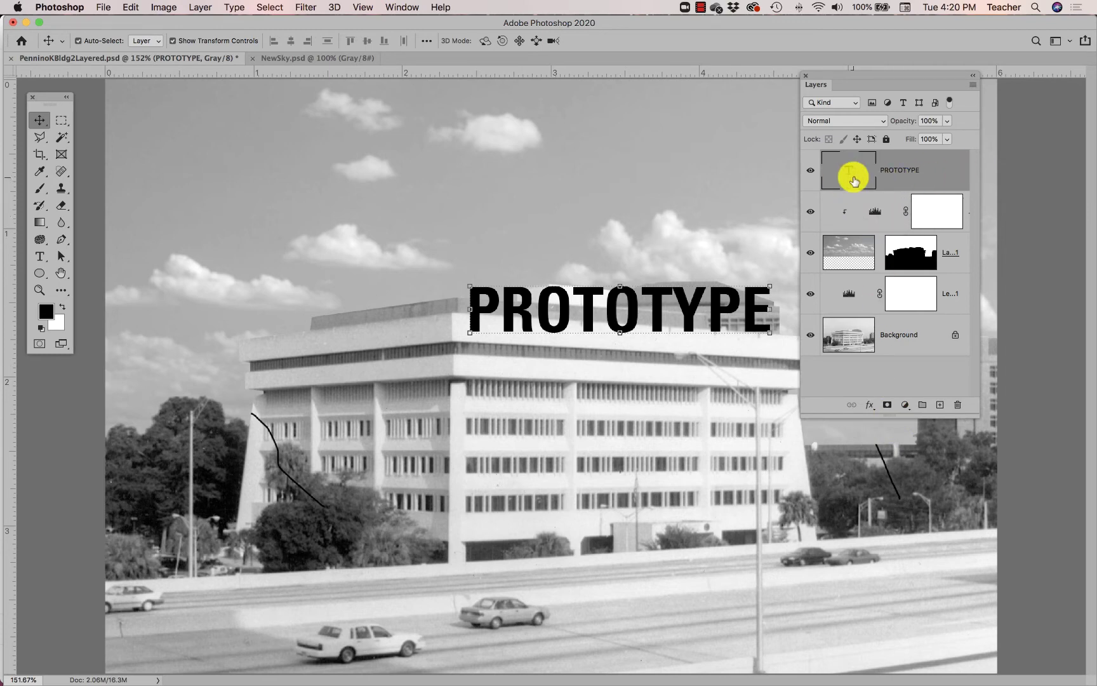
- Scale the PROTOTYPE text to about 36%, rotate it about 3.4 degrees and fit it on the building's upper white band at the front corner
left_click_drag(612, 308, 514, 333)
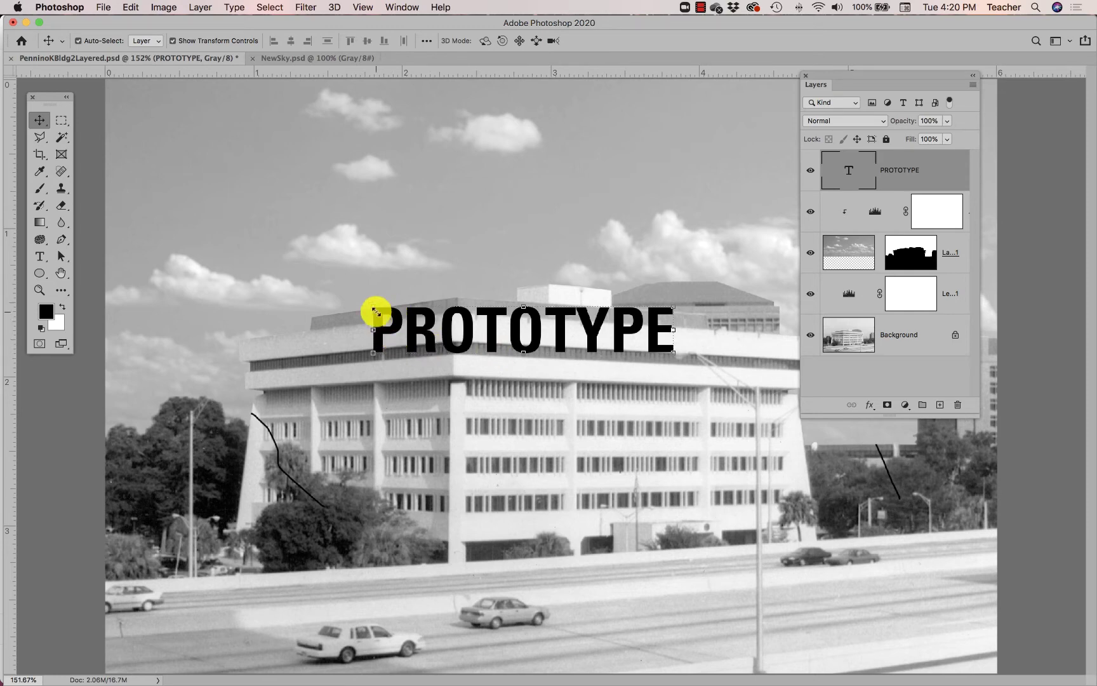
key("ctrl+t")
left_click_drag(374, 311, 480, 338)
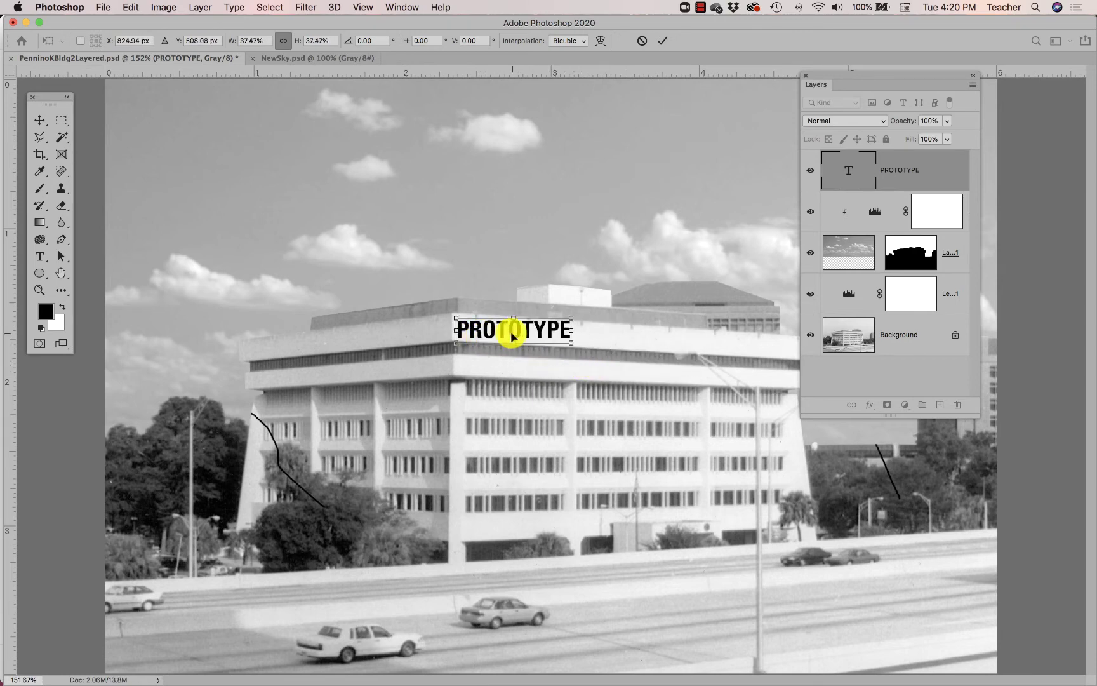
left_click_drag(571, 318, 566, 319)
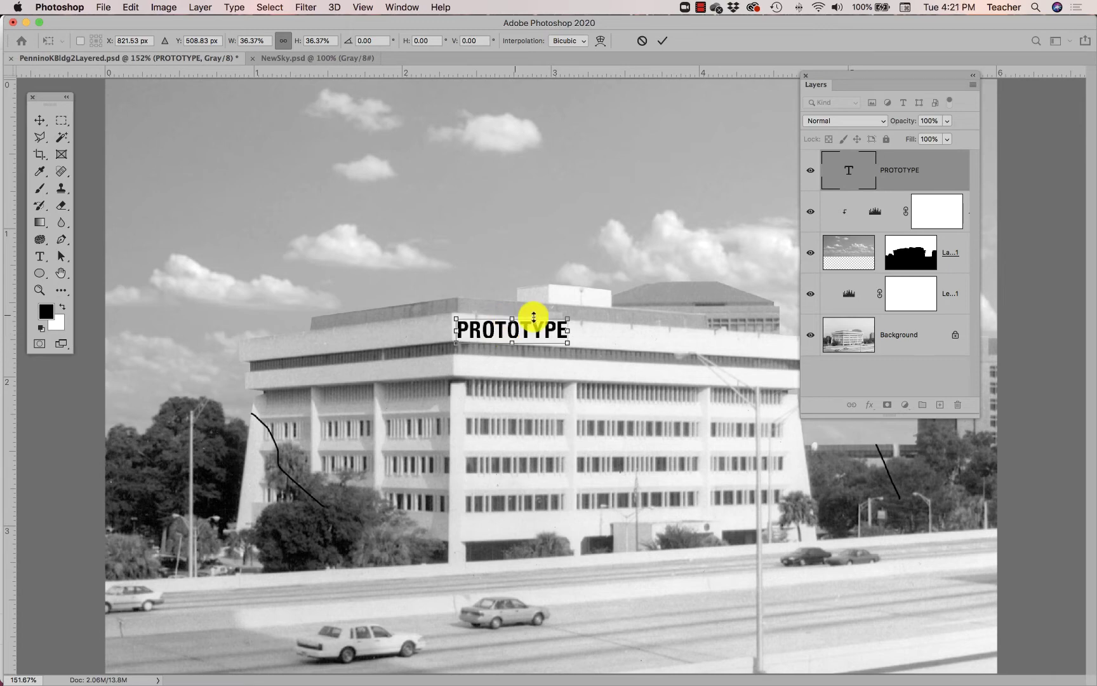
left_click_drag(575, 311, 537, 338)
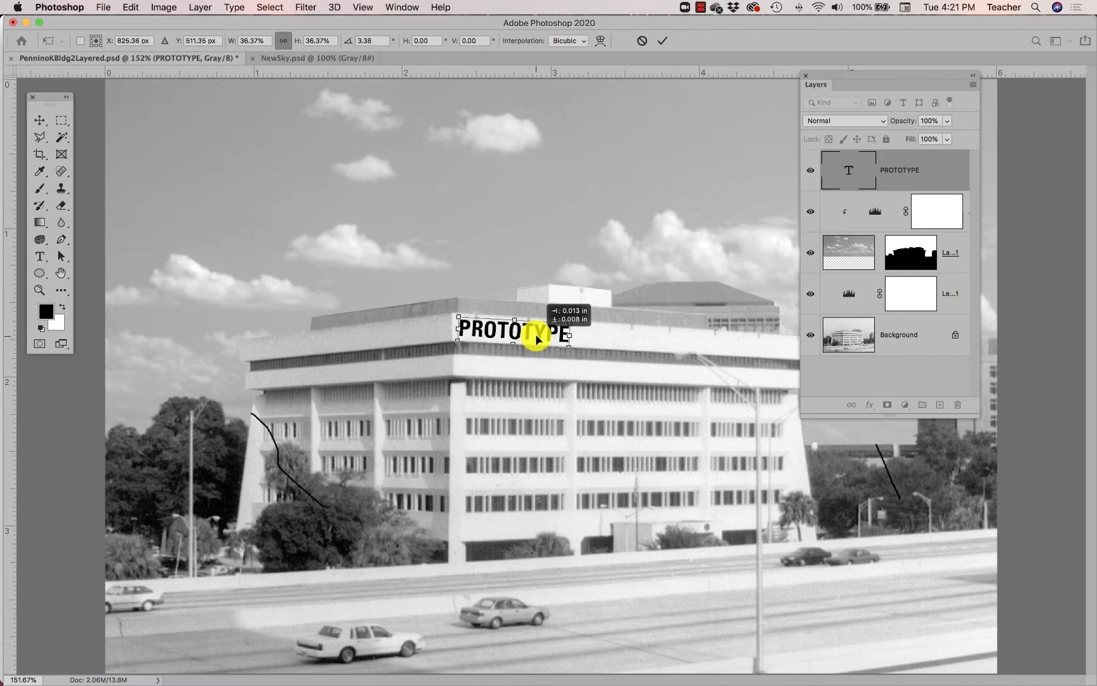
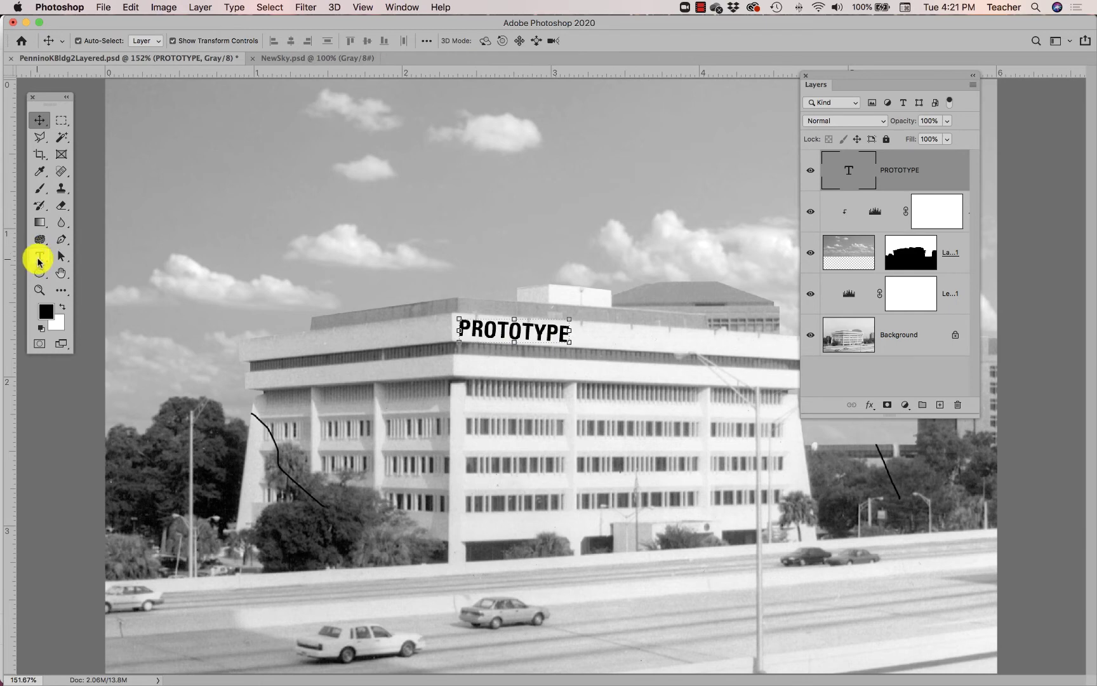
- Change the colour of the whole PROTOTYPE text to the light tone f7c0c0 and commit the text edit
left_click(40, 256)
left_click_drag(566, 334, 461, 332)
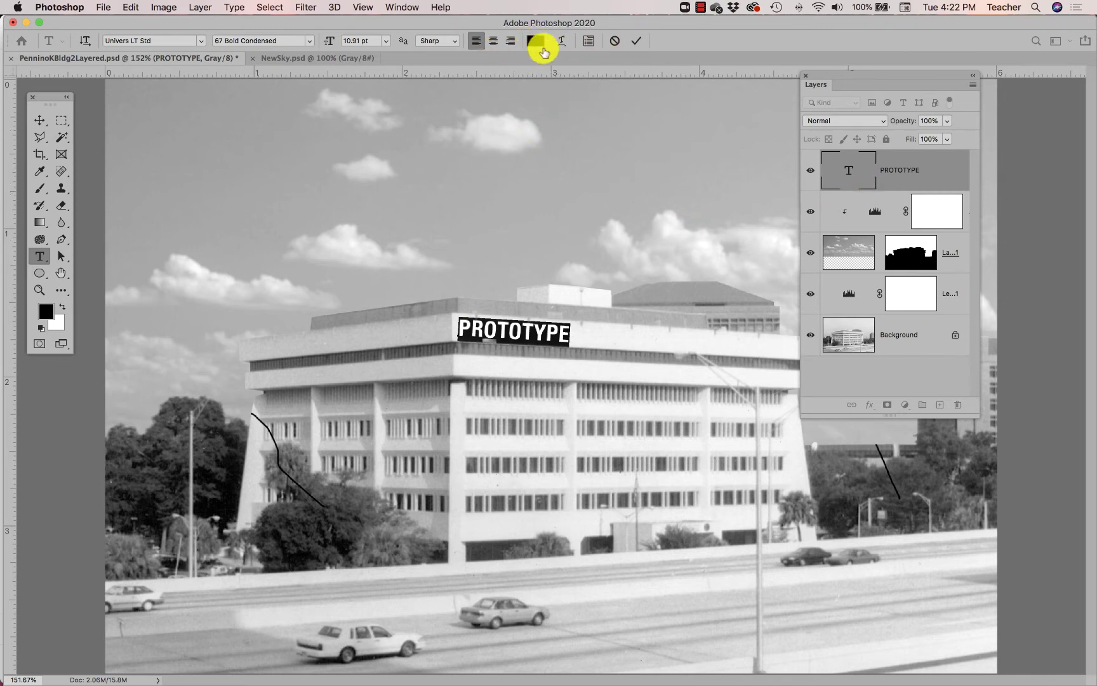
left_click_drag(509, 332, 522, 335)
left_click(536, 41)
left_click_drag(613, 283, 708, 163)
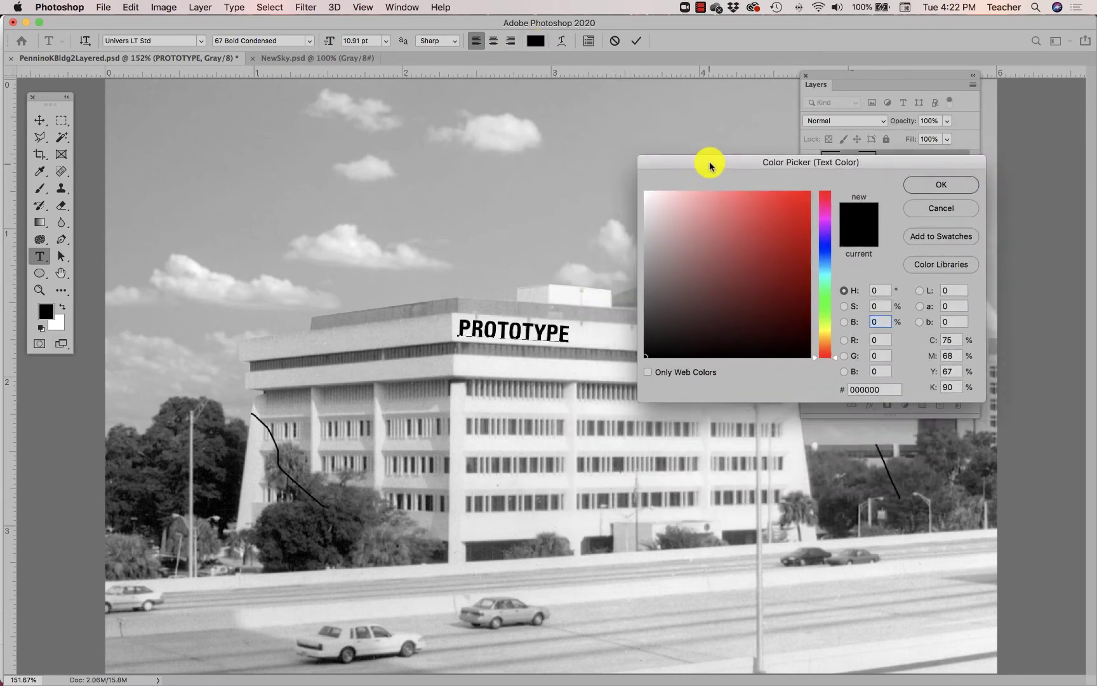
mouse_move(656, 232)
left_mouse_down()
mouse_move(664, 277)
mouse_move(689, 251)
mouse_move(727, 289)
mouse_move(654, 242)
mouse_move(649, 224)
mouse_move(684, 228)
left_mouse_up()
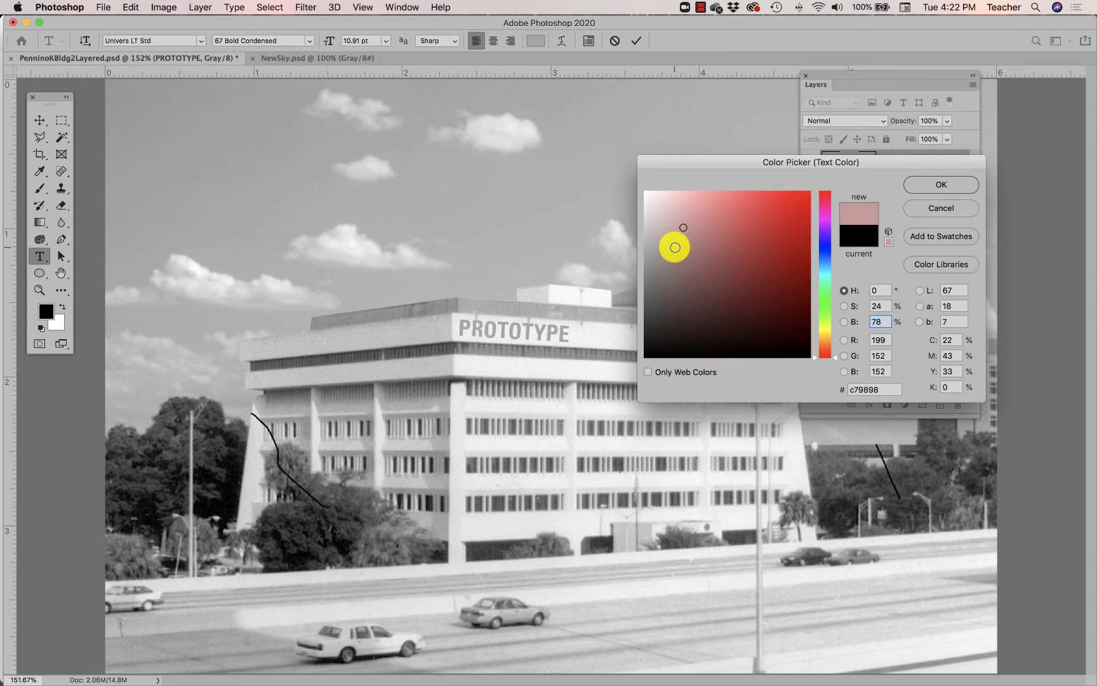
mouse_move(674, 247)
left_mouse_down()
mouse_move(728, 240)
mouse_move(745, 206)
left_mouse_up()
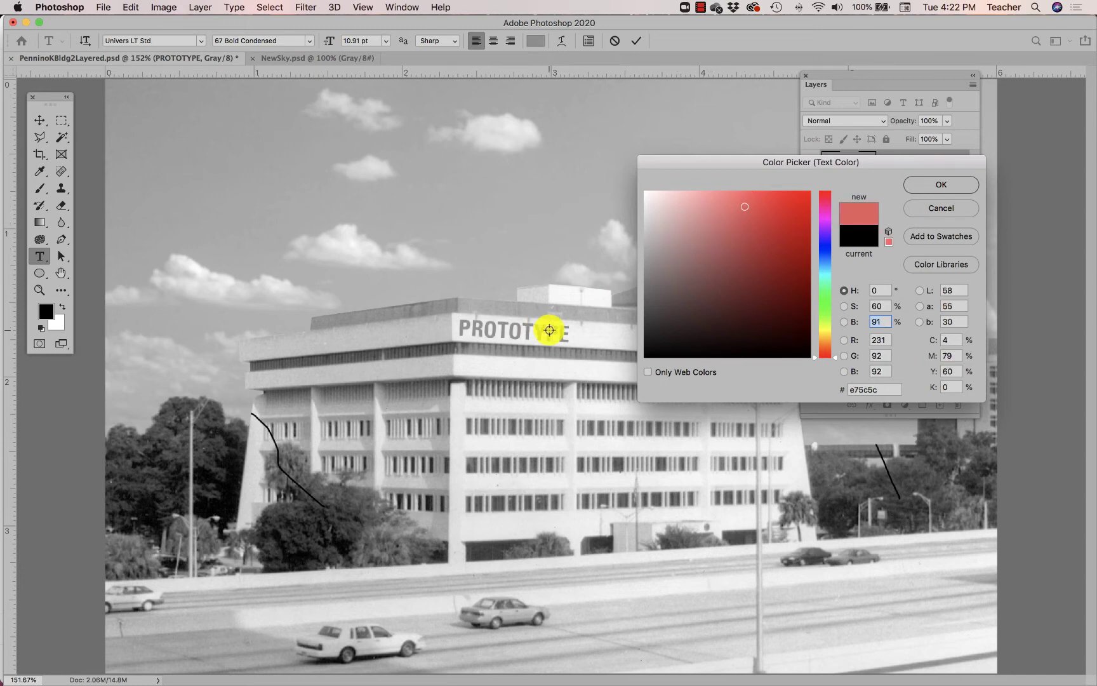
left_click(696, 216)
left_click_drag(689, 249, 699, 206)
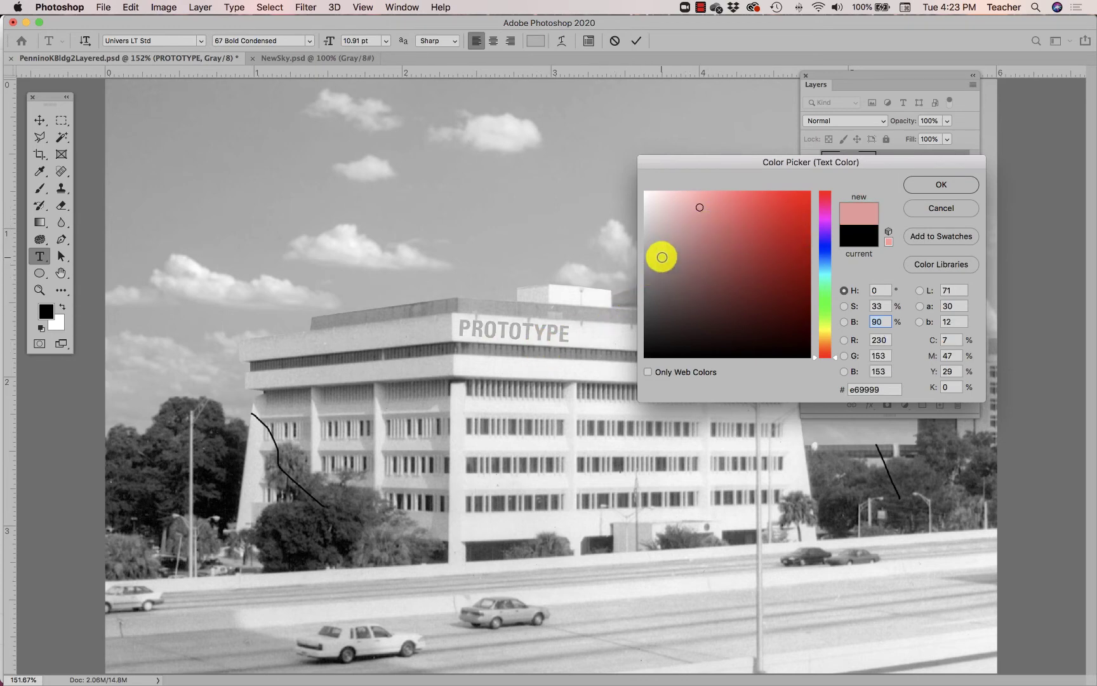
left_click(698, 223)
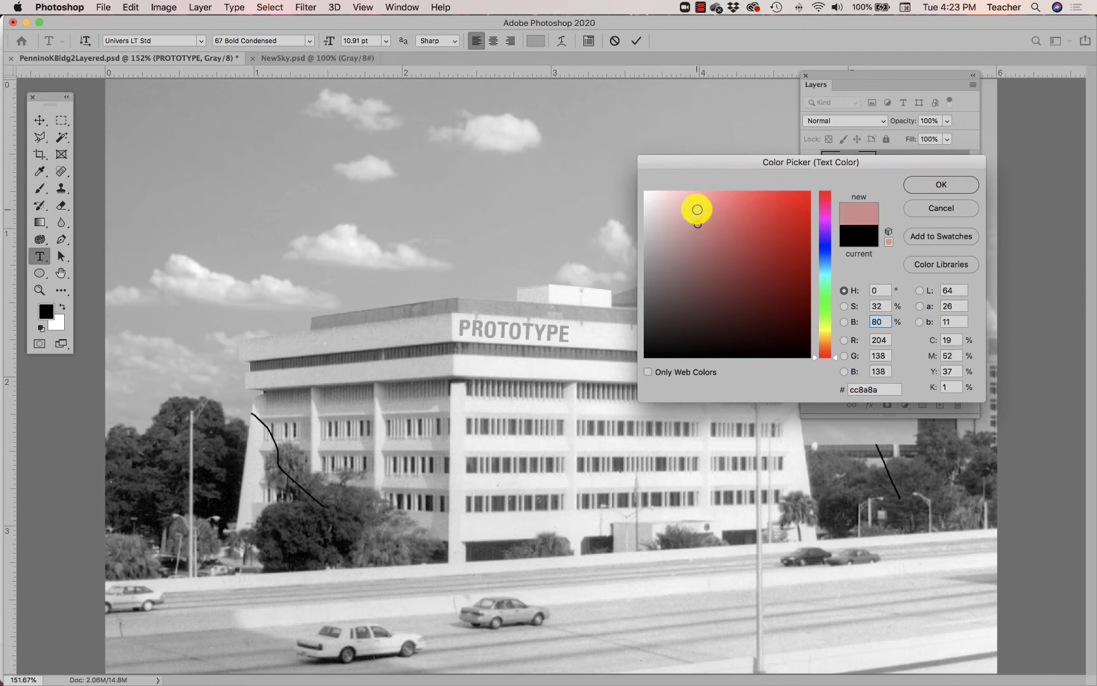
mouse_move(697, 210)
left_mouse_down()
mouse_move(703, 197)
mouse_move(680, 191)
mouse_move(682, 201)
mouse_move(685, 192)
left_mouse_up()
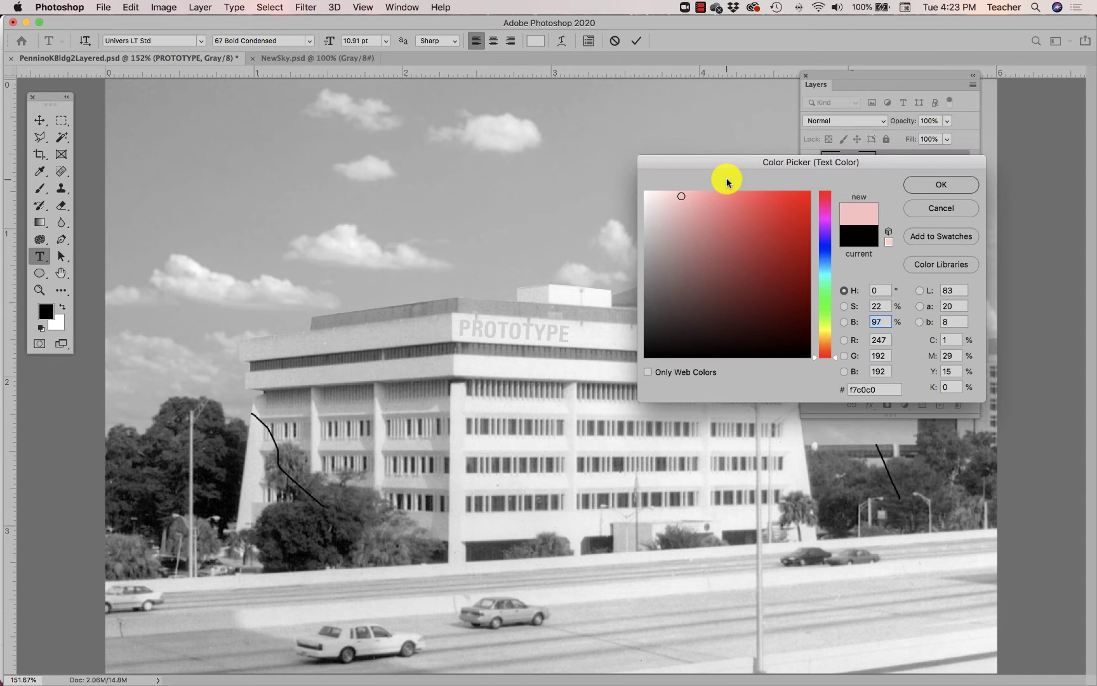
left_click(930, 186)
left_click(853, 172)
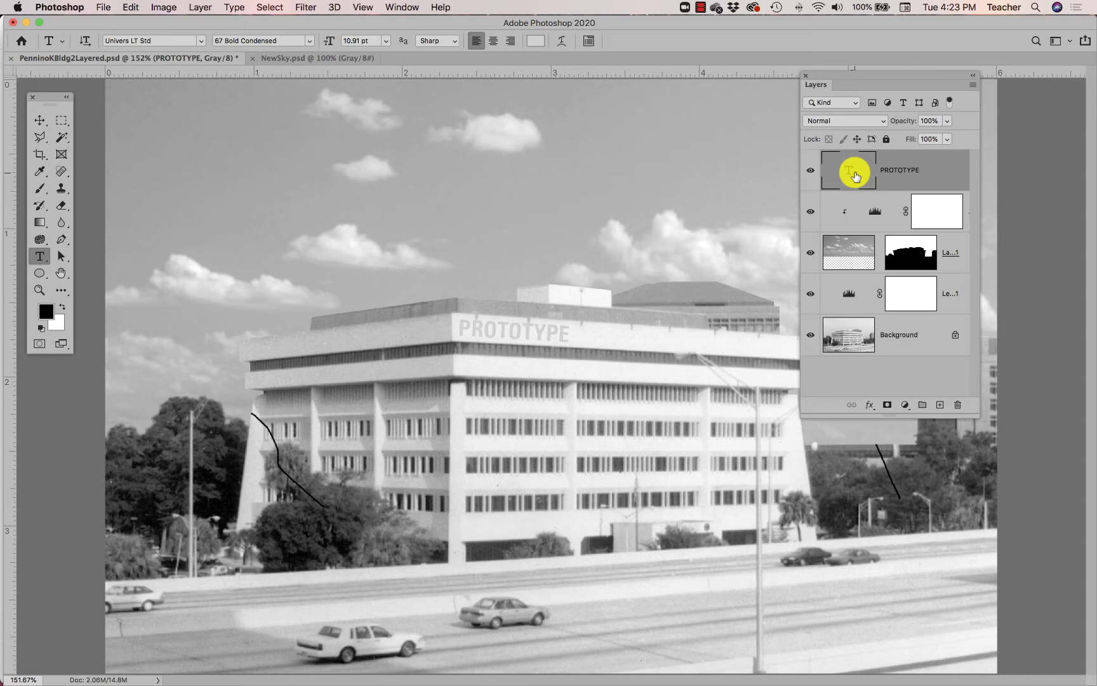
- Examine the available font families, the Univers LT Std styles and the preset font sizes for the PROTOTYPE text
left_click(201, 41)
left_click(134, 81)
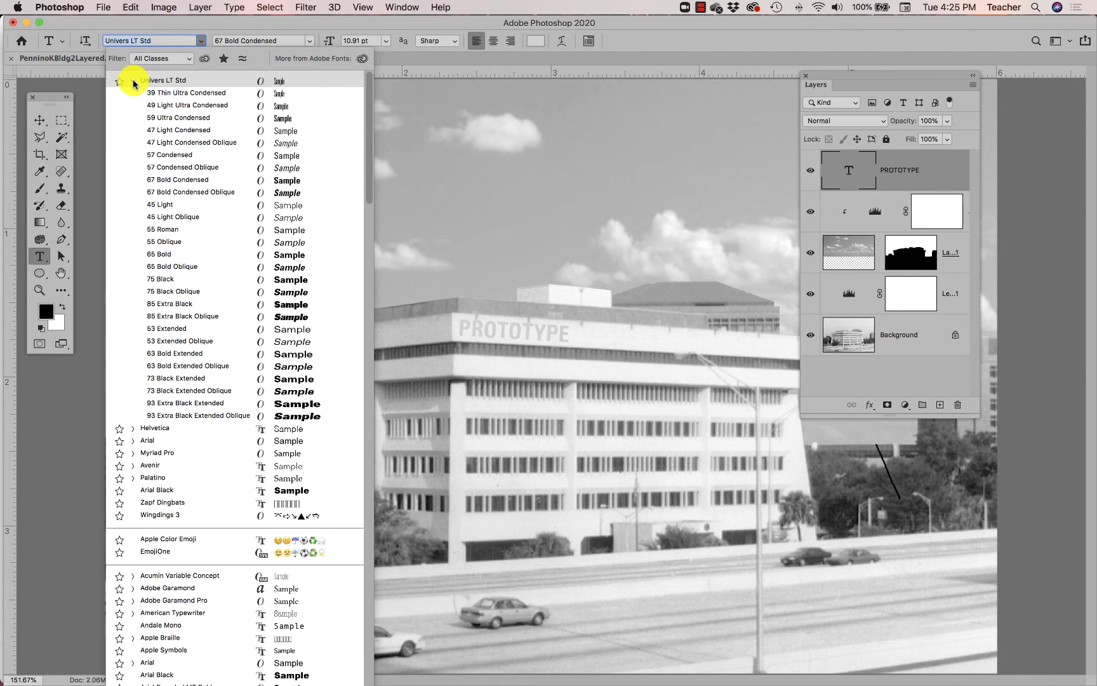
left_click(133, 82)
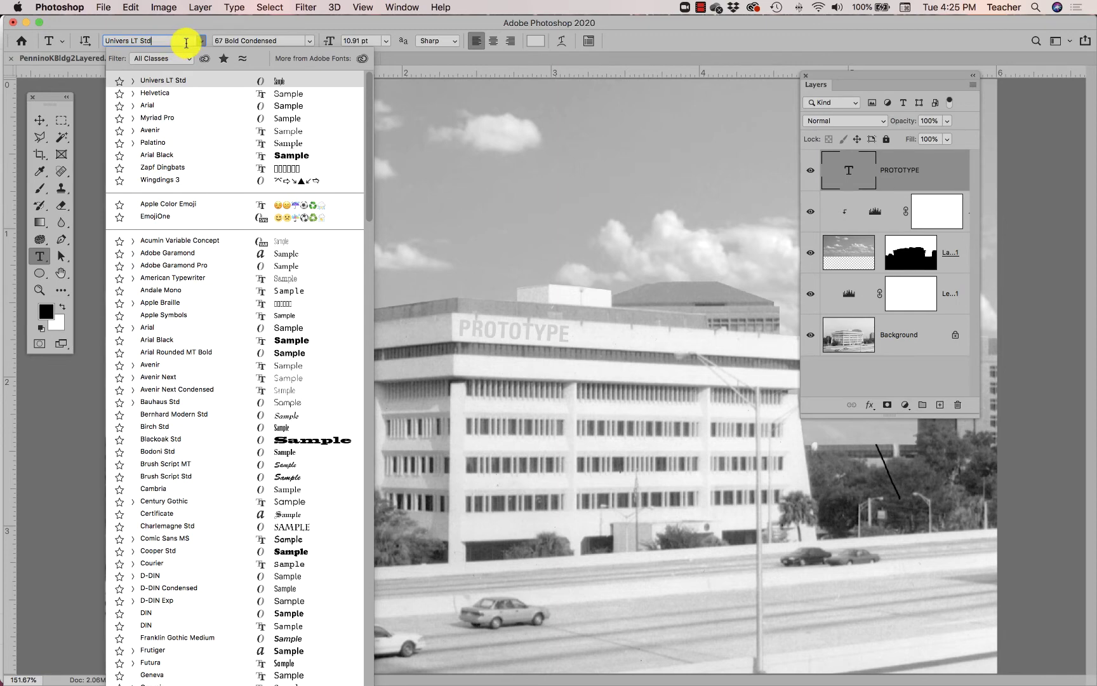
left_click(238, 39)
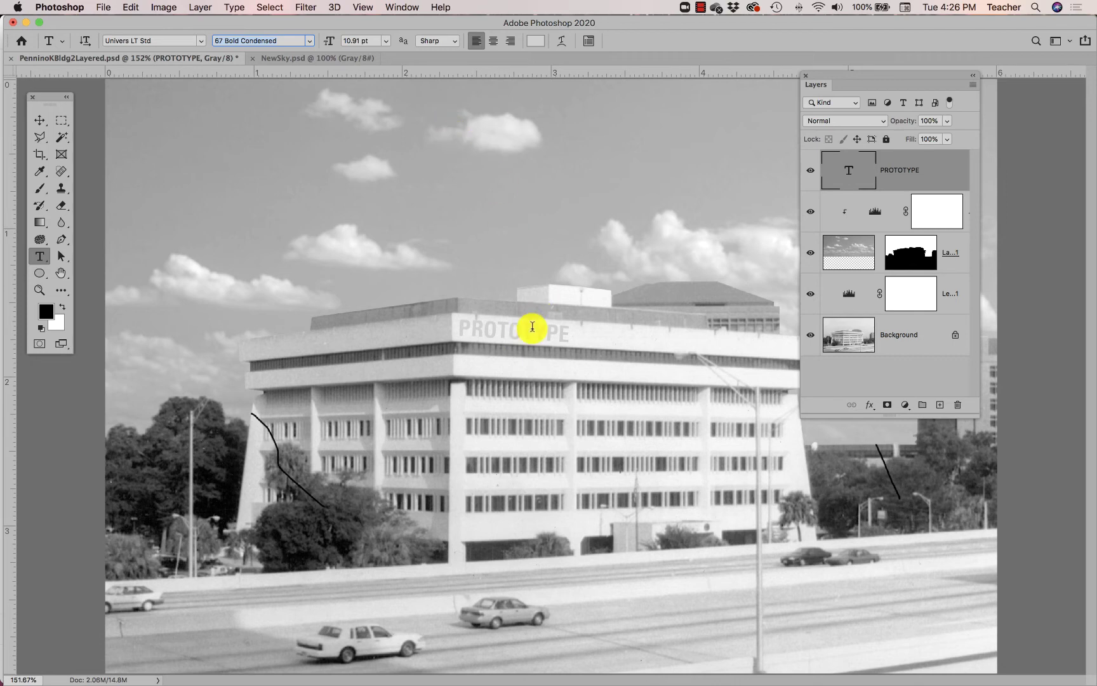
left_click(385, 41)
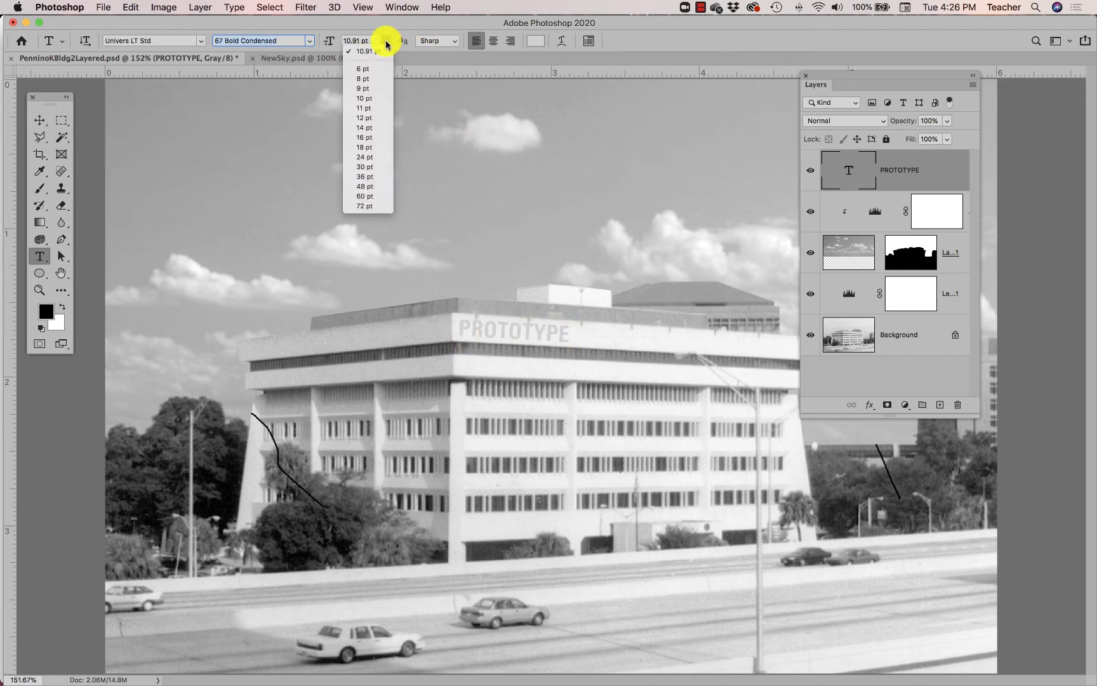
left_click(386, 43)
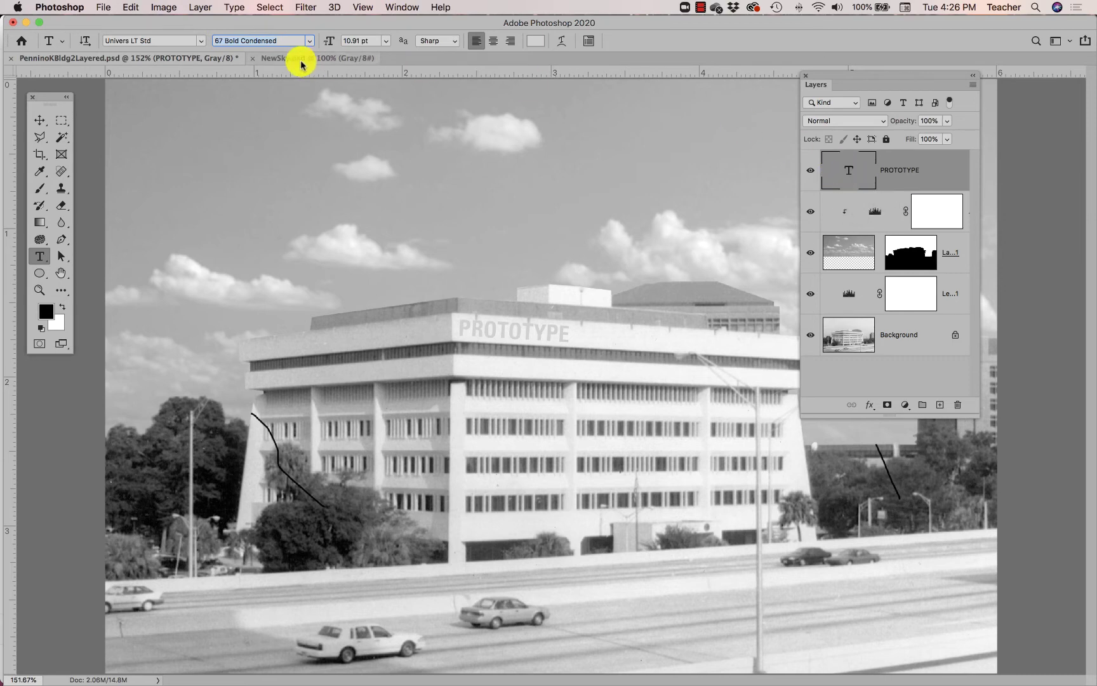
- Look through the layer style effects available for the PROTOTYPE text layer, including Drop Shadow
left_click(196, 6)
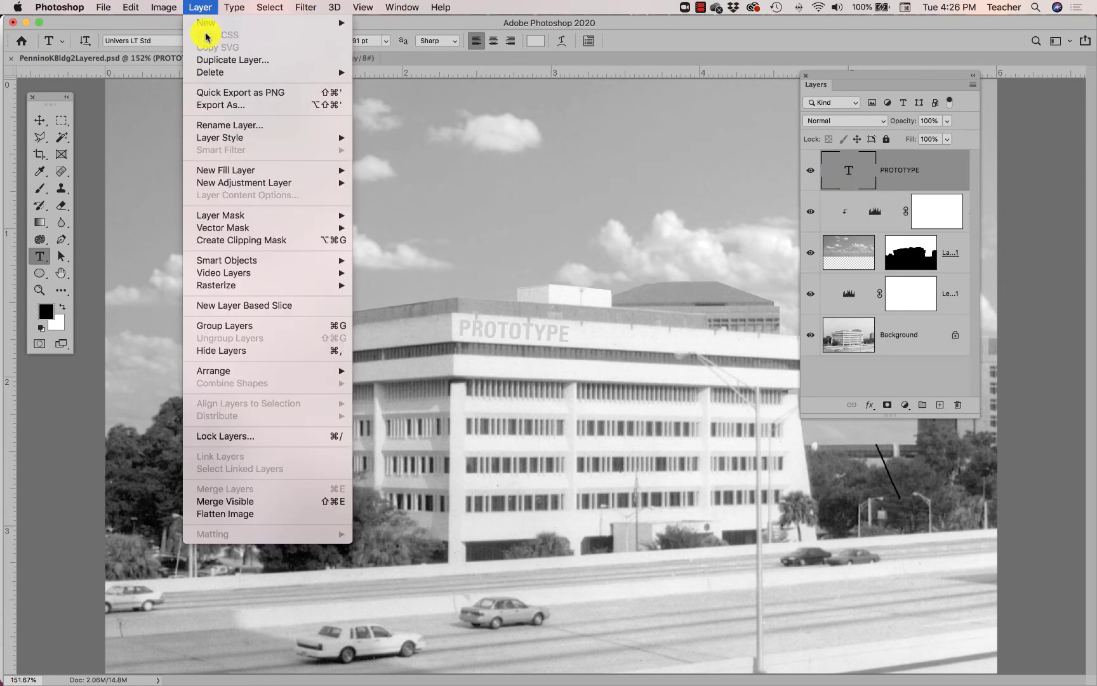
mouse_move(226, 138)
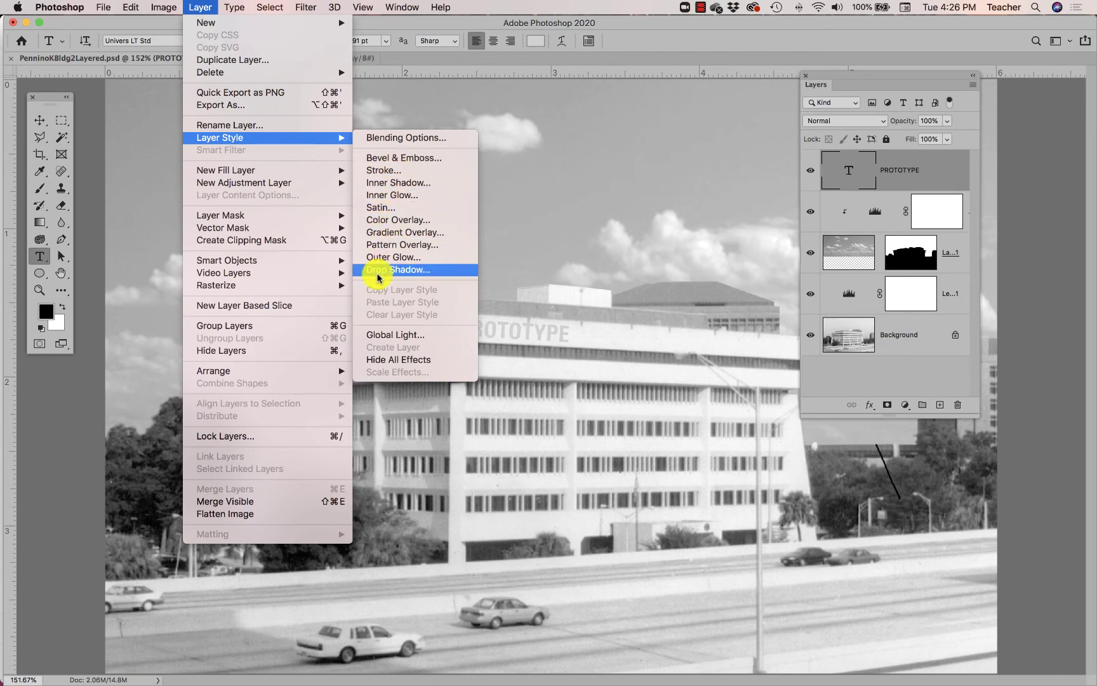
left_click(201, 7)
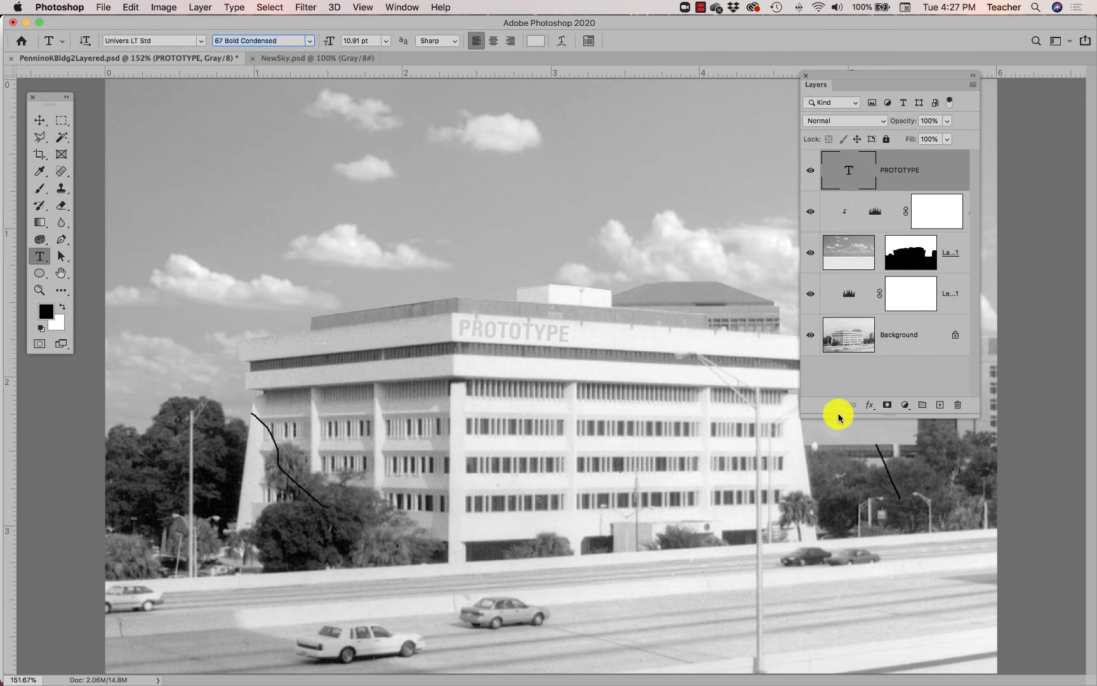
left_click(871, 405)
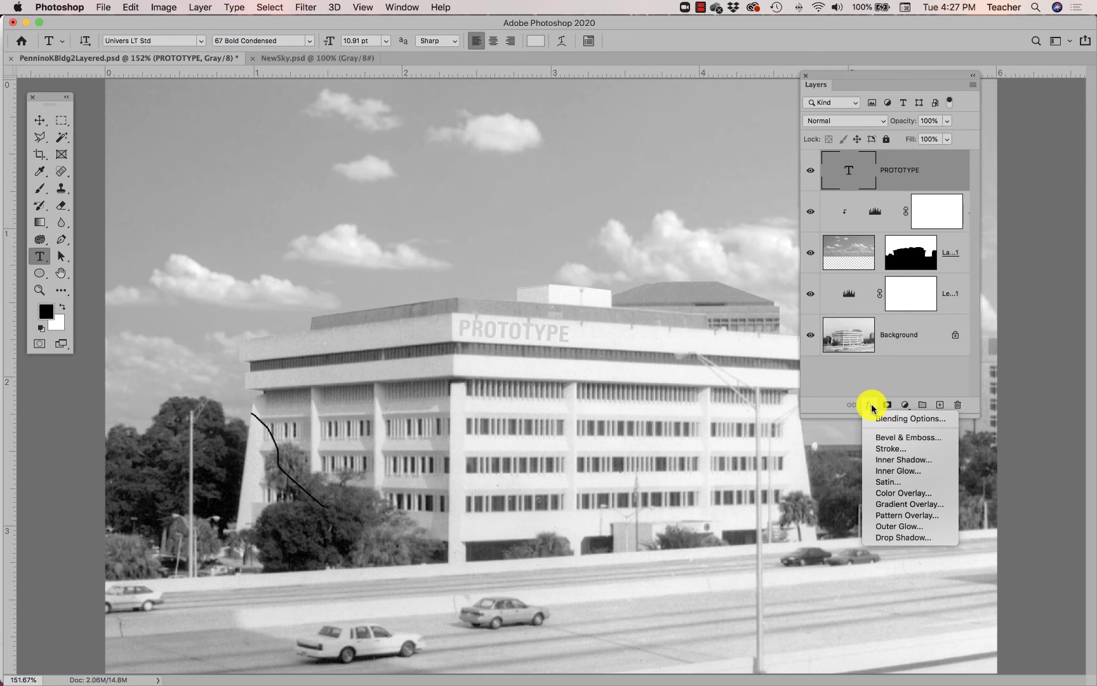
left_click(871, 406)
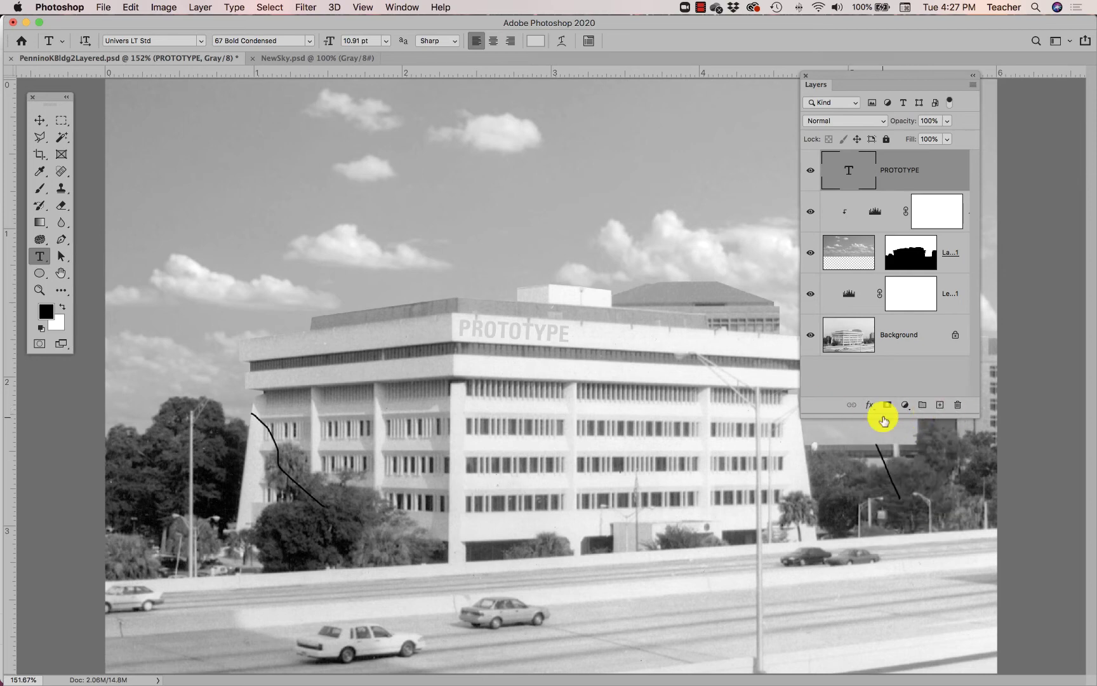
- Add a Bevel & Emboss effect to the PROTOTYPE text layer, reset it to its default settings and set the style to Emboss
left_click(870, 407)
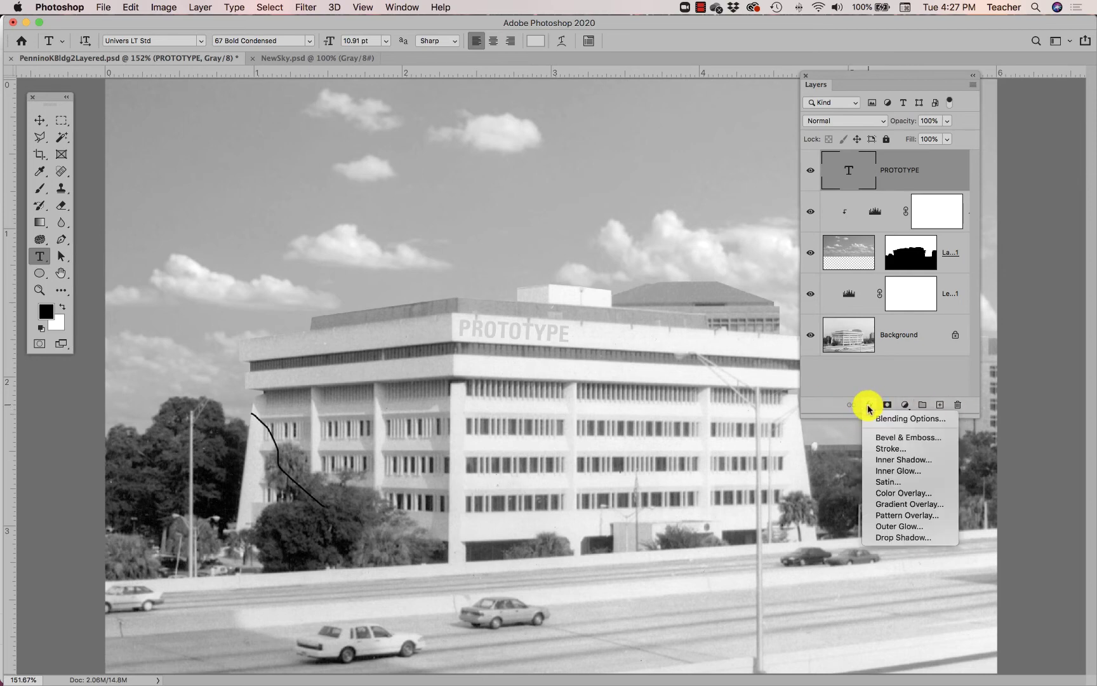
left_click(904, 439)
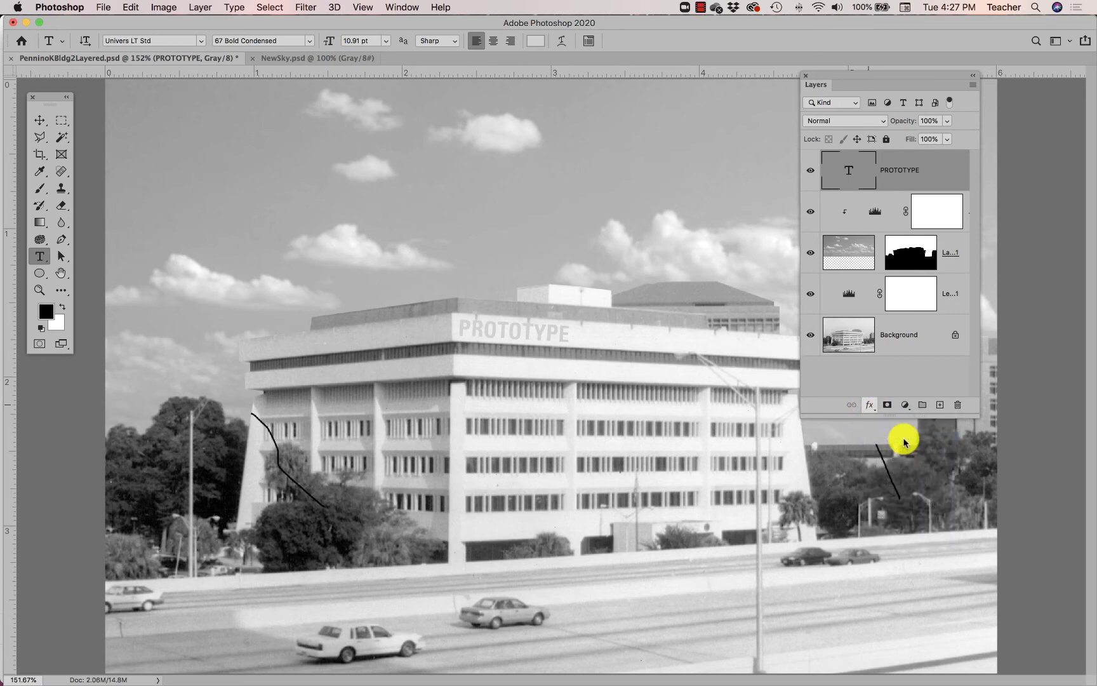
left_click_drag(544, 204, 956, 189)
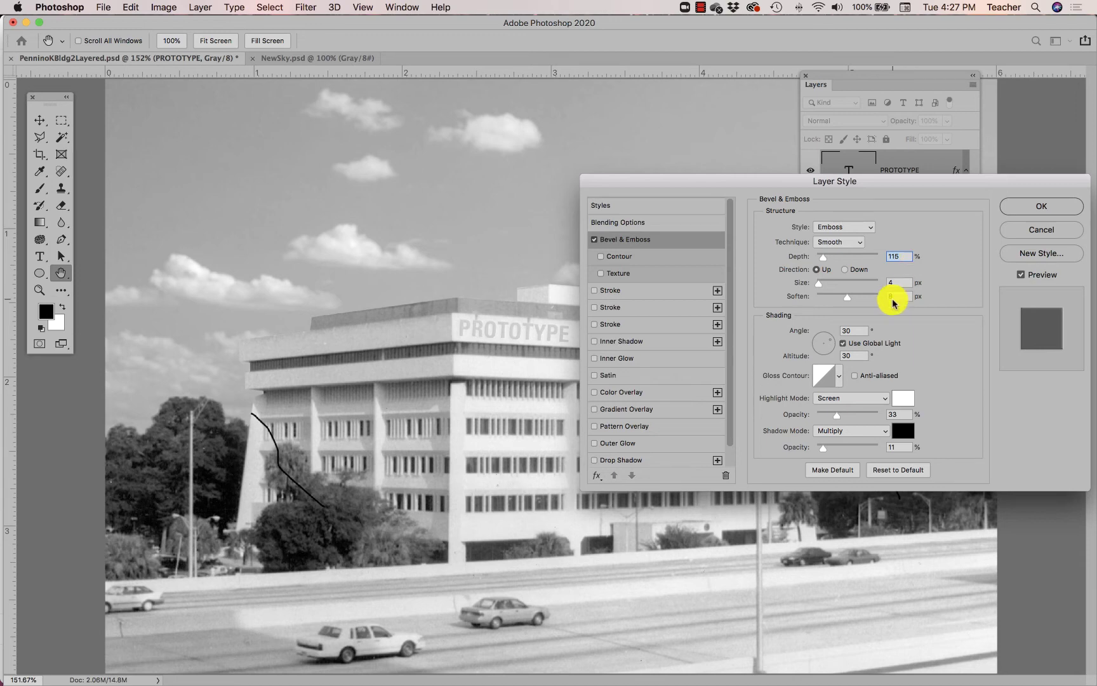
left_click(898, 471)
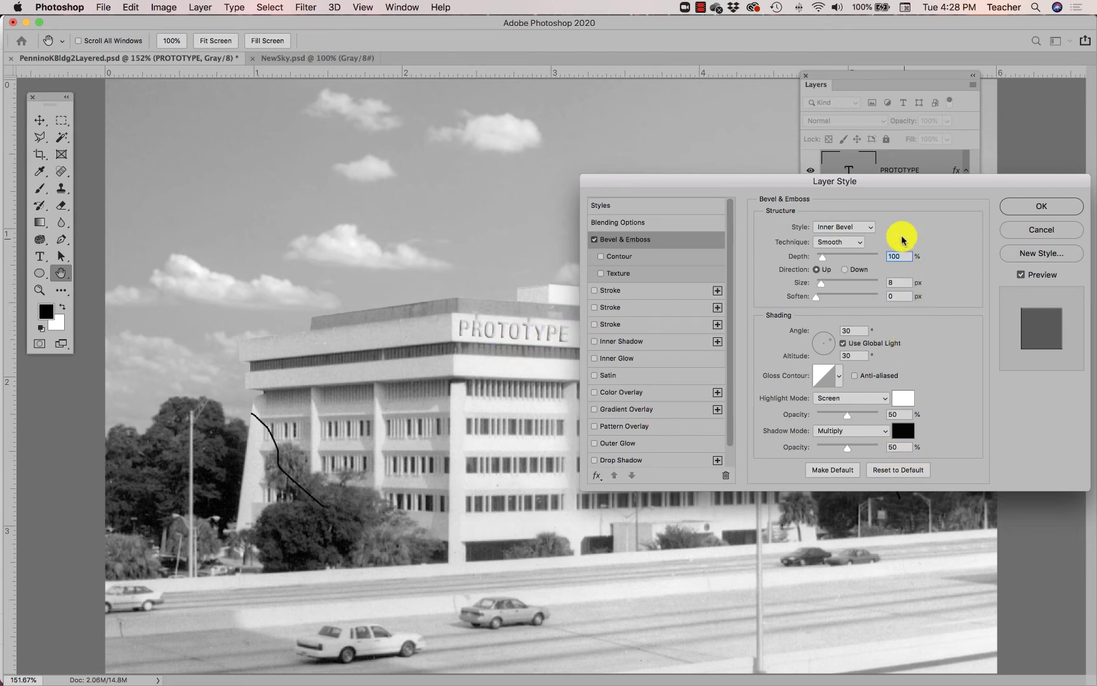
left_click(834, 227)
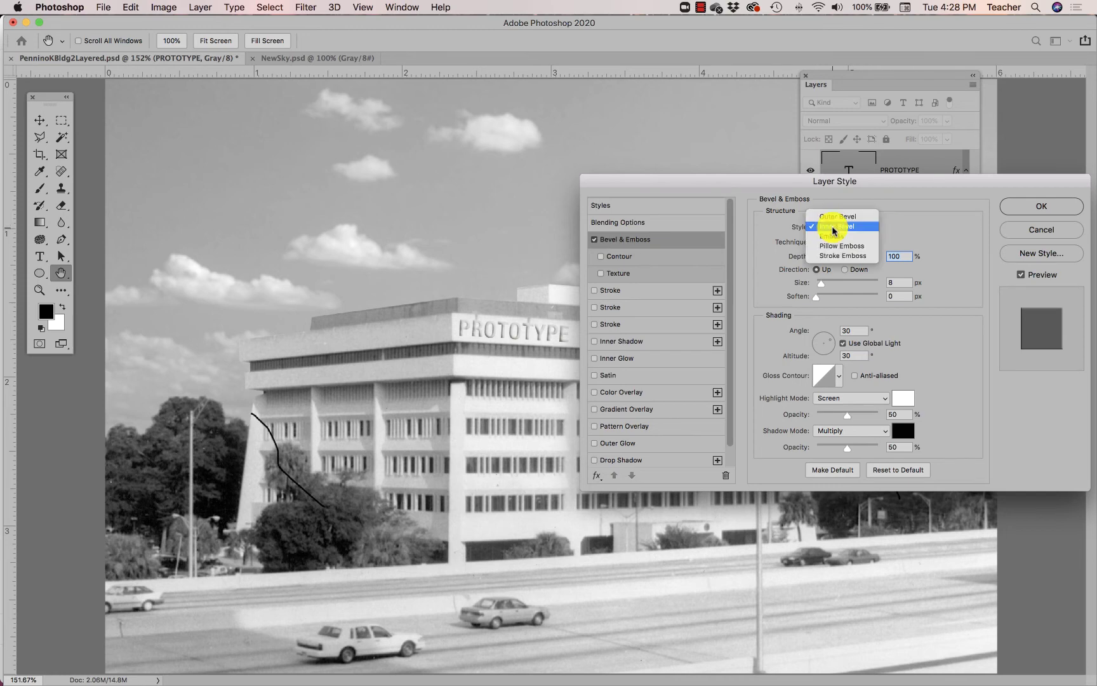
left_click(837, 236)
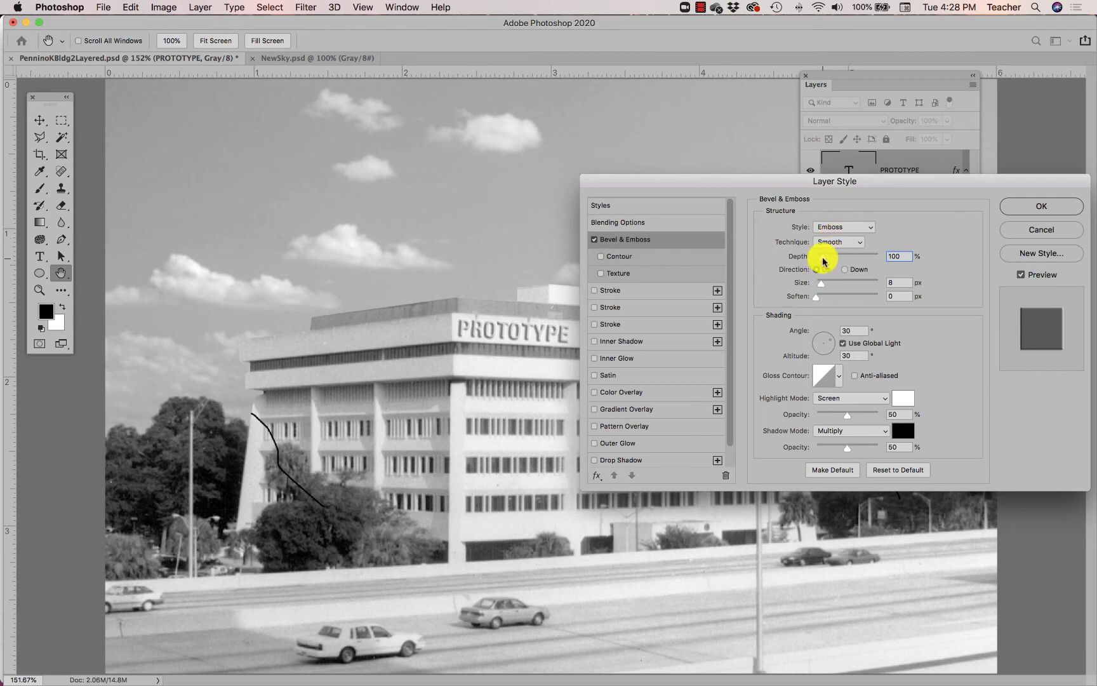
- Set the emboss to 63% depth, 6 px size and 0 px soften, with the global light at a 48° angle and 32° altitude
left_click_drag(823, 260, 820, 261)
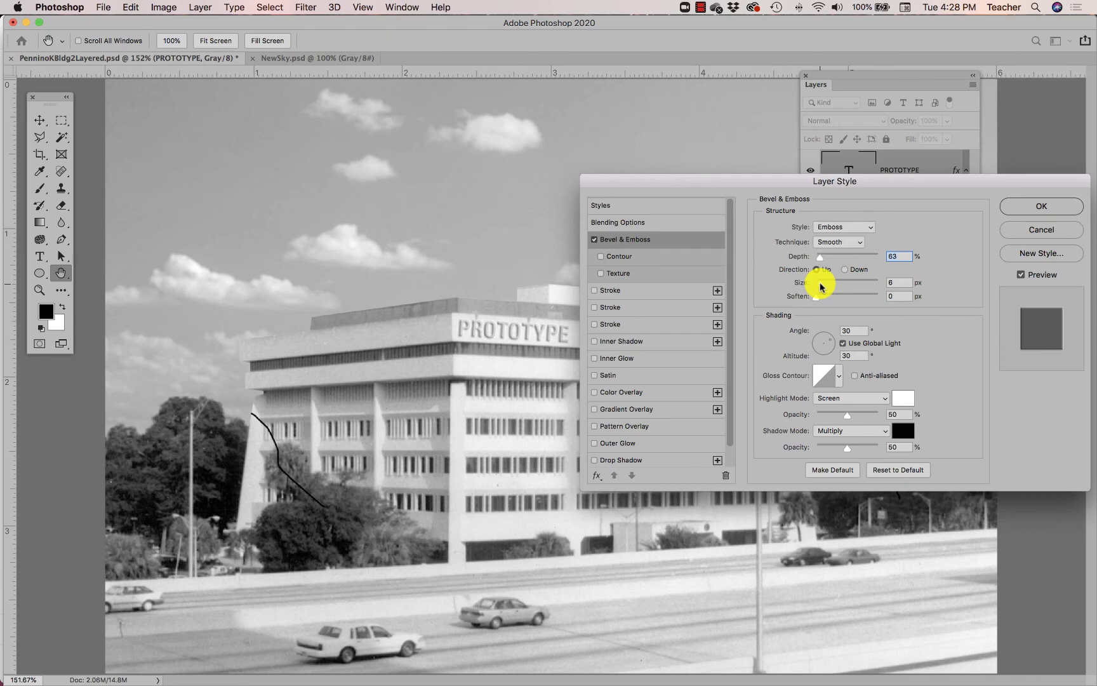
mouse_move(820, 287)
left_mouse_down()
mouse_move(837, 287)
mouse_move(813, 287)
mouse_move(822, 301)
mouse_move(809, 301)
left_mouse_up()
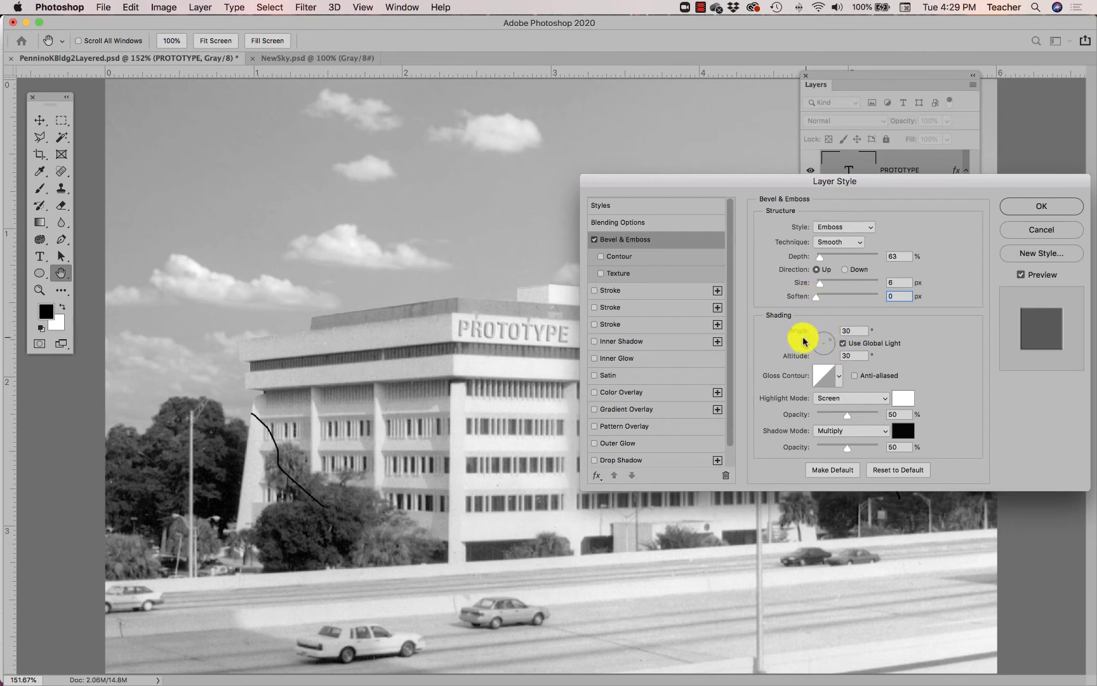
mouse_move(804, 341)
left_mouse_down()
mouse_move(862, 338)
mouse_move(829, 342)
left_mouse_up()
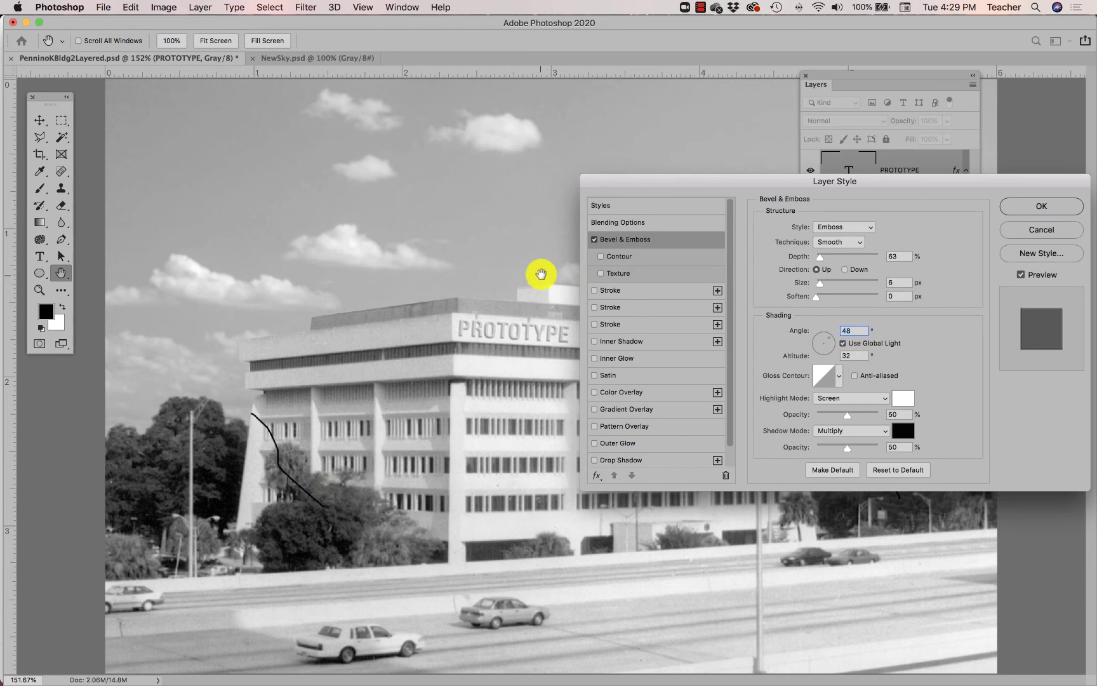
left_click_drag(624, 184, 755, 145)
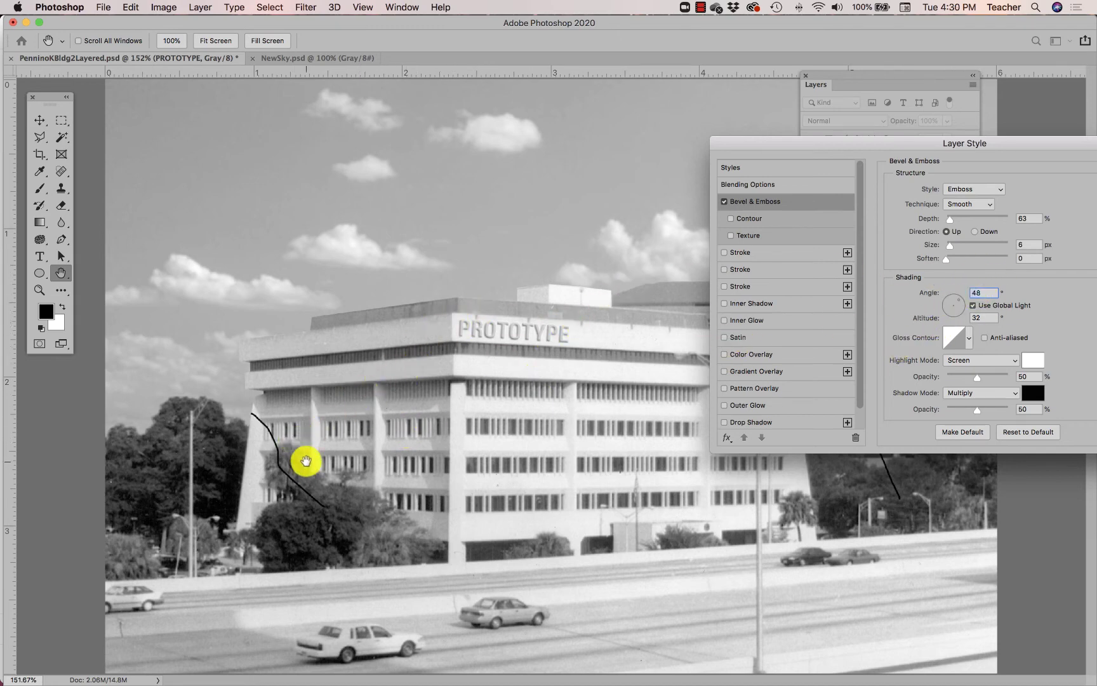
left_click_drag(859, 144, 724, 133)
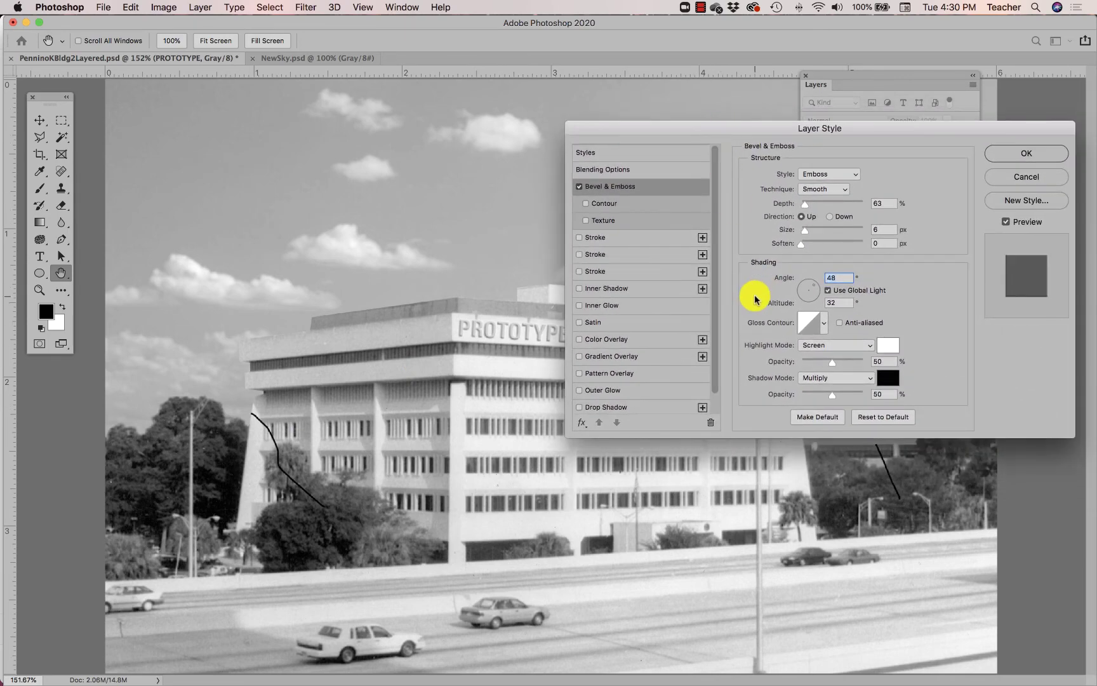
- Add a Drop Shadow to the PROTOTYPE text with a size of 0 px and a distance of 6 px
left_click(597, 408)
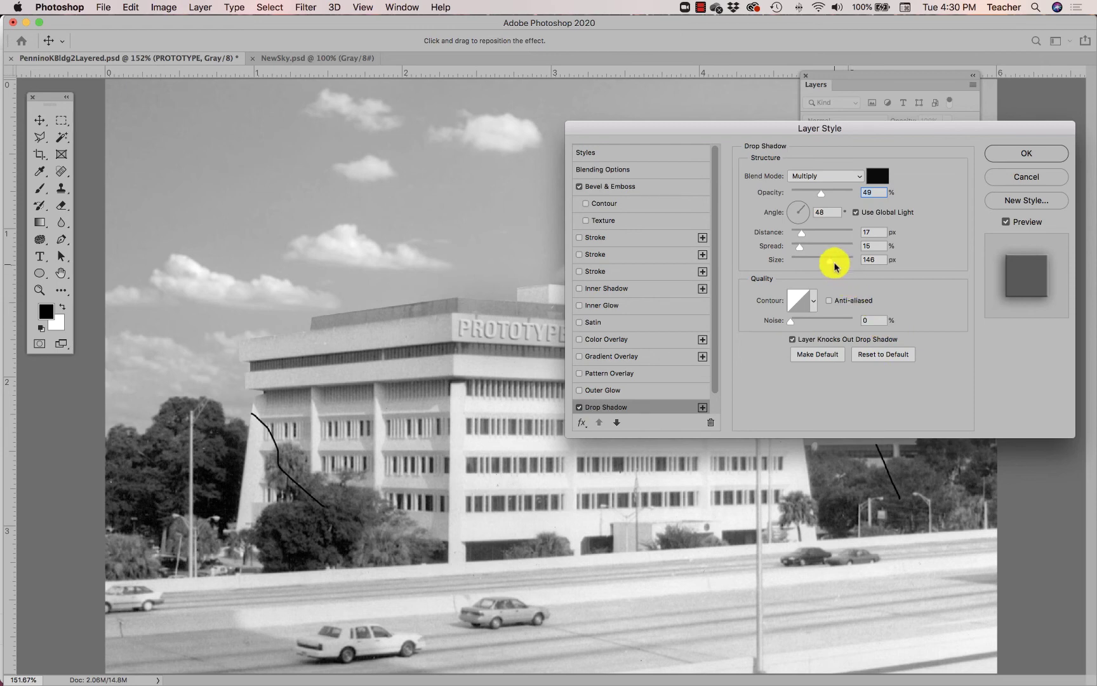
left_click_drag(828, 259, 785, 270)
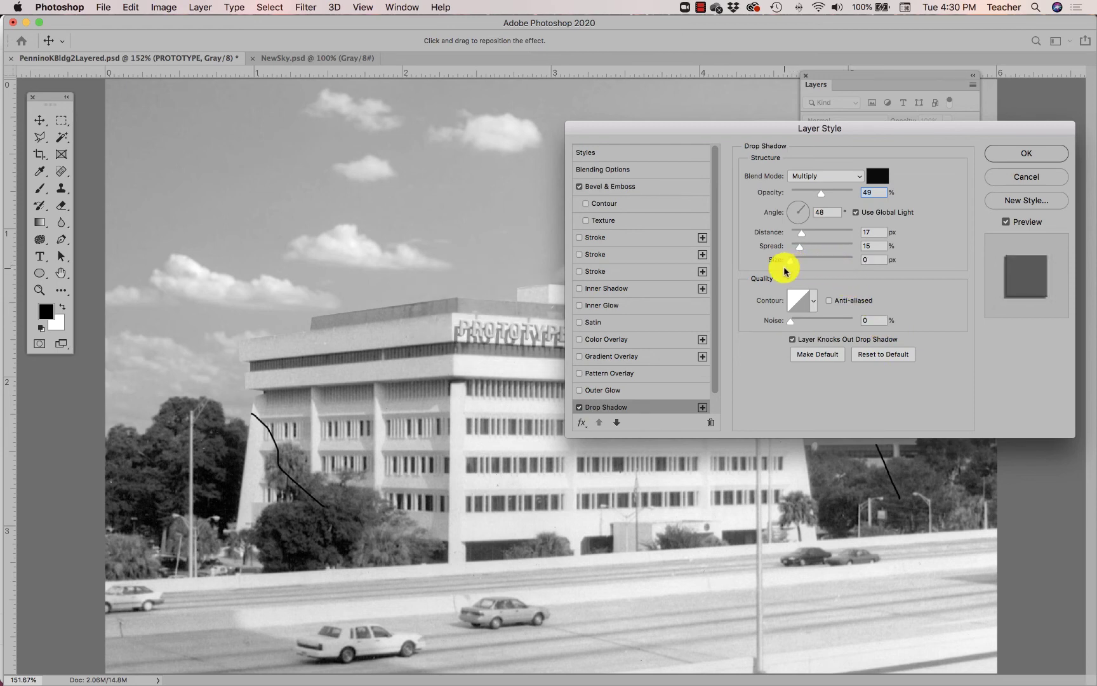
left_click_drag(785, 270, 791, 279)
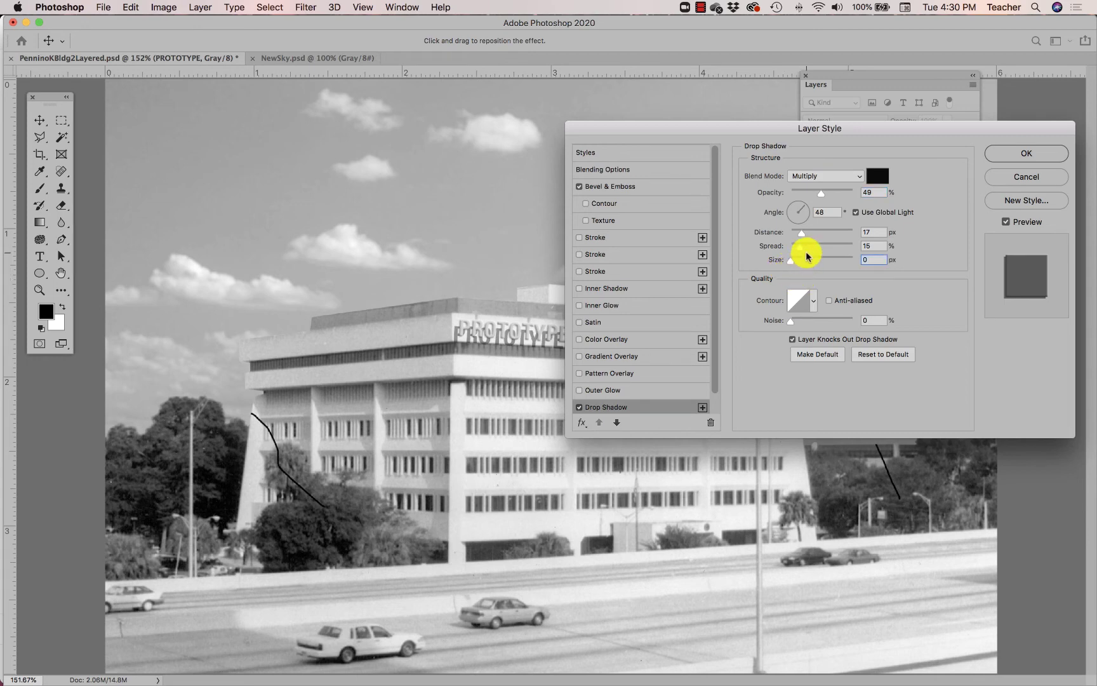
left_click_drag(801, 236, 794, 237)
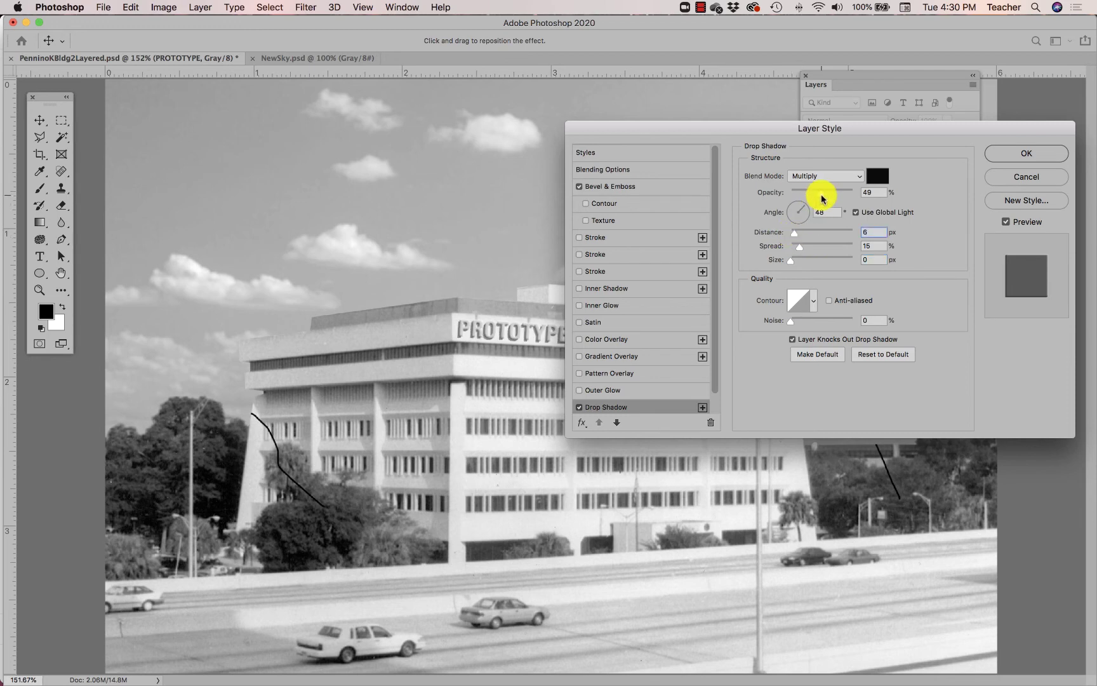
- Reduce the drop shadow's spread to 0% and its opacity to 20%, and apply the layer style
mouse_move(823, 196)
left_mouse_down()
mouse_move(835, 195)
mouse_move(810, 196)
left_mouse_up()
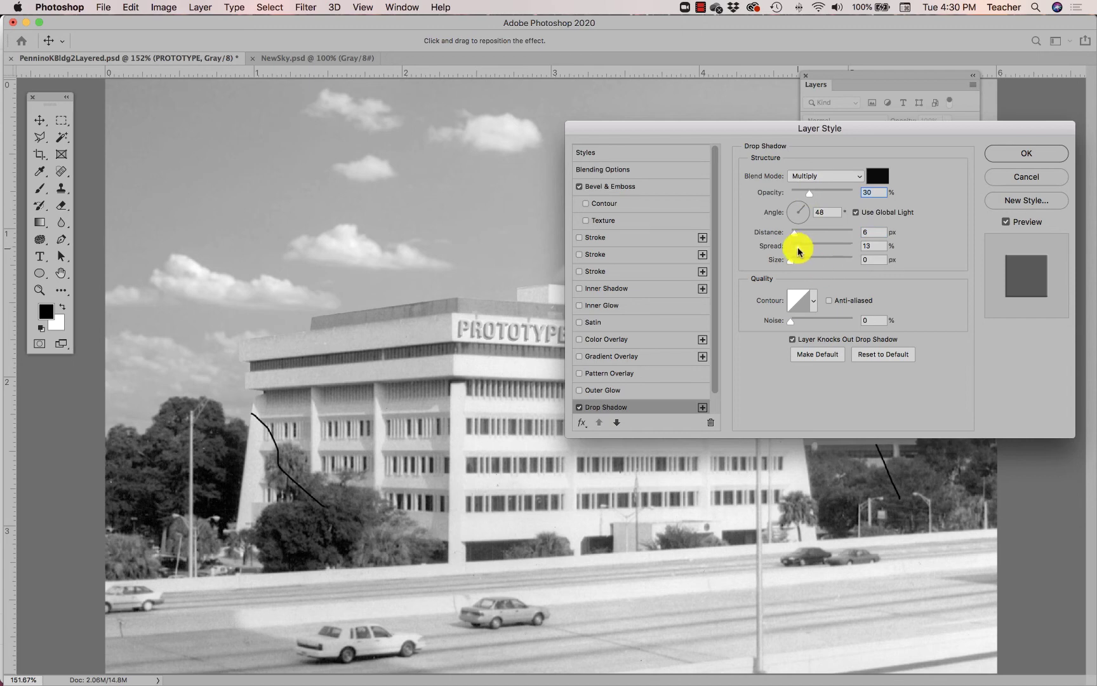
mouse_move(798, 246)
left_mouse_down()
mouse_move(788, 252)
mouse_move(800, 235)
mouse_move(843, 249)
mouse_move(857, 294)
mouse_move(795, 237)
left_mouse_up()
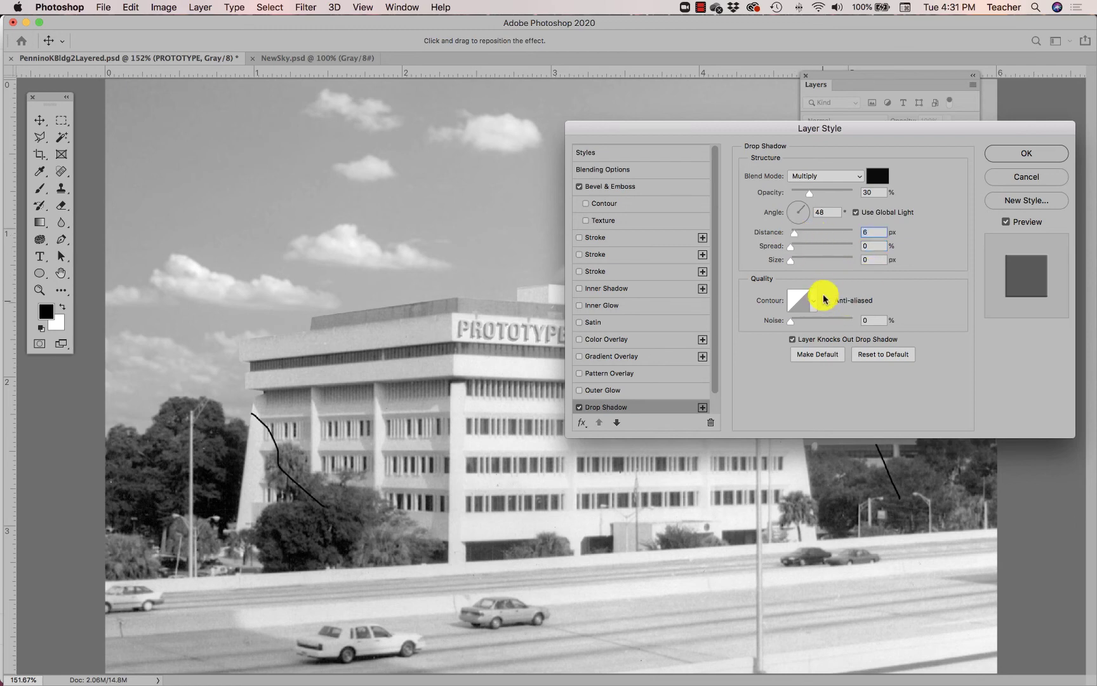
left_click_drag(810, 193, 804, 196)
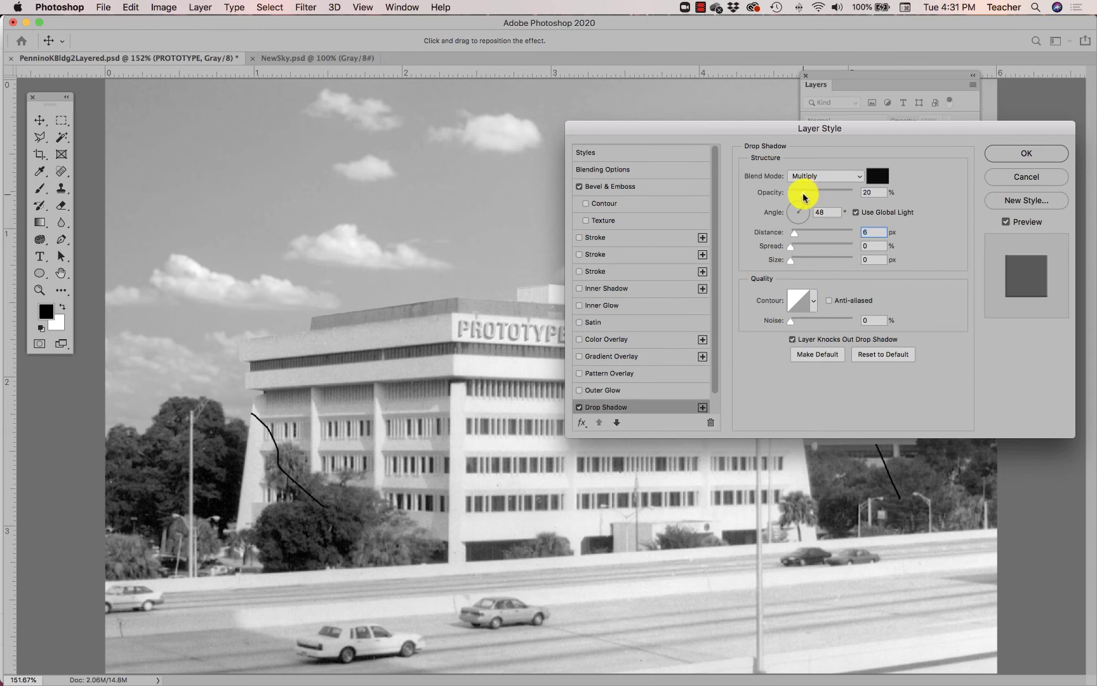
left_click(1006, 154)
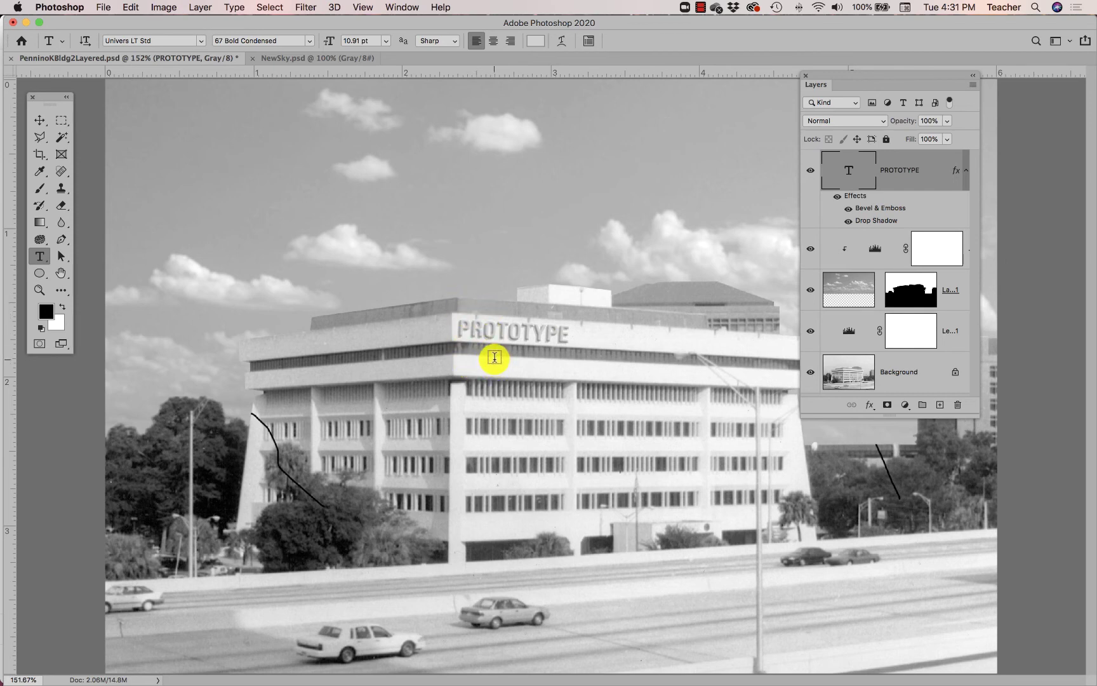
- Examine the transform options available for the PROTOTYPE type layer and select its whole text to check that it is editable
left_click(127, 7)
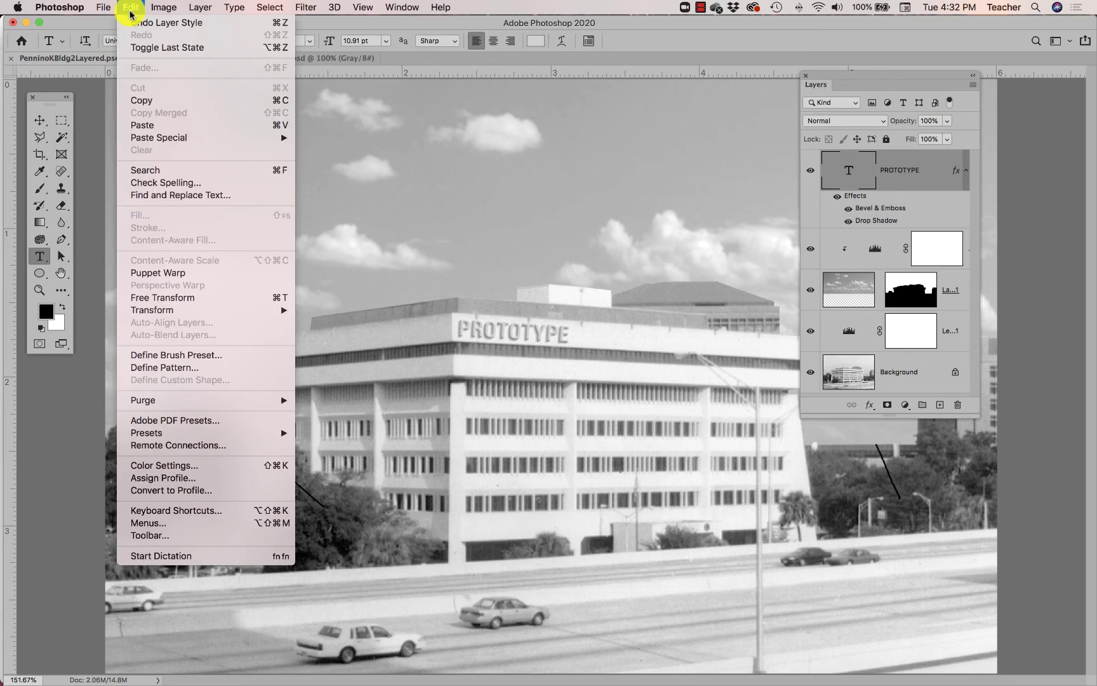
mouse_move(164, 309)
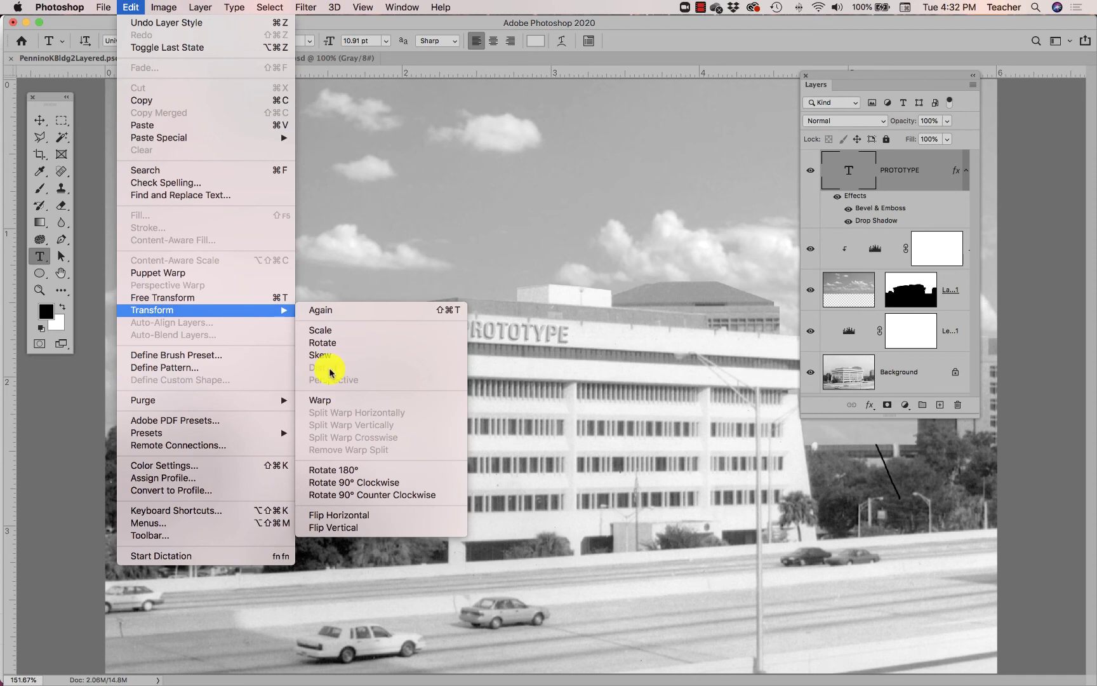
left_click(176, 17)
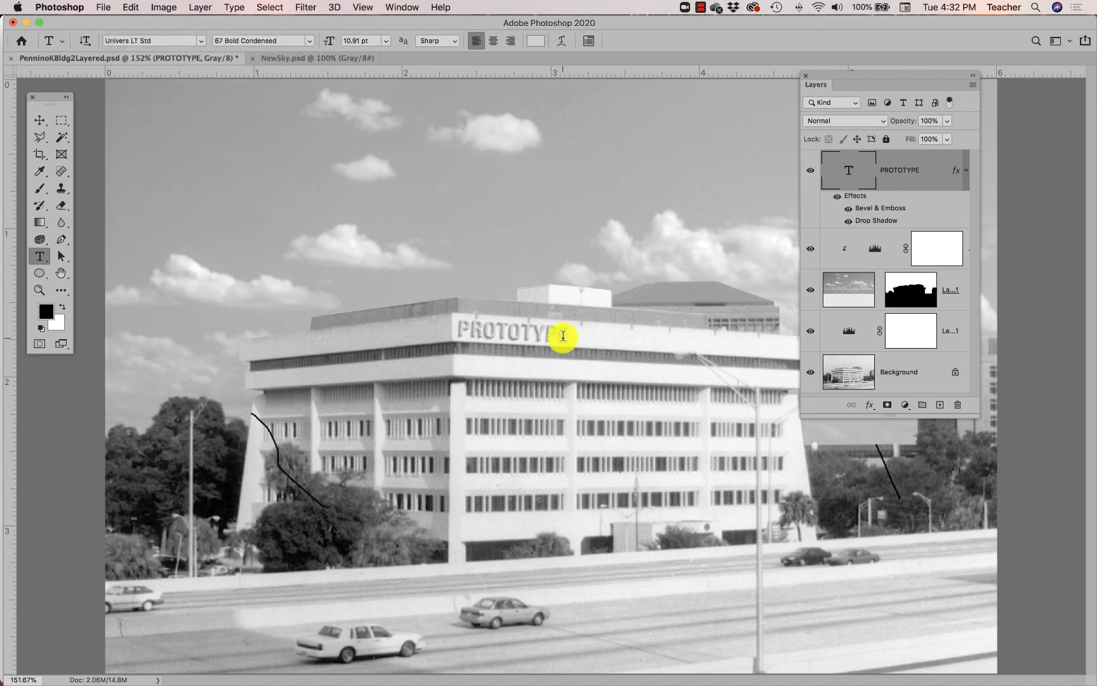
left_click_drag(564, 336, 508, 336)
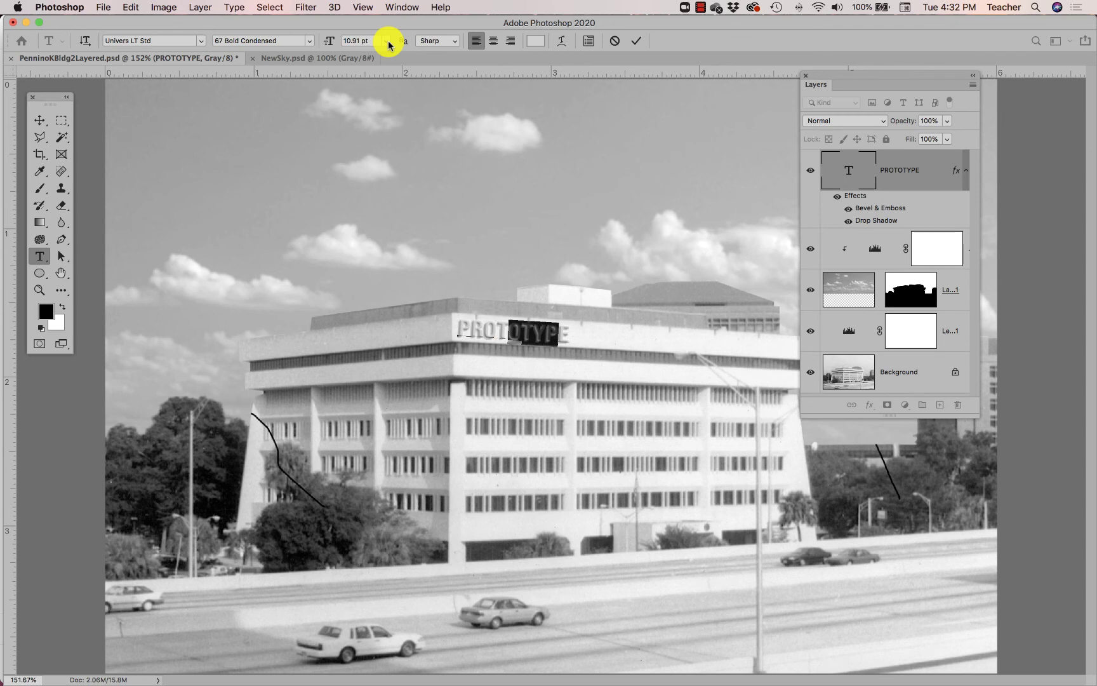
left_click_drag(458, 330, 575, 331)
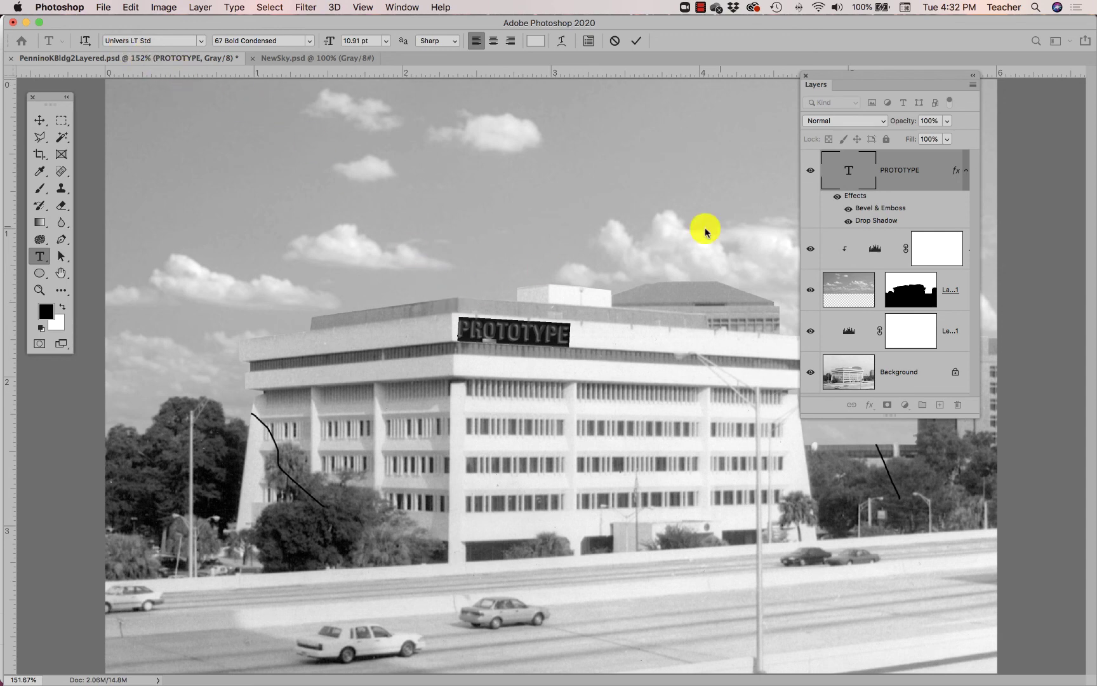
left_click(857, 166)
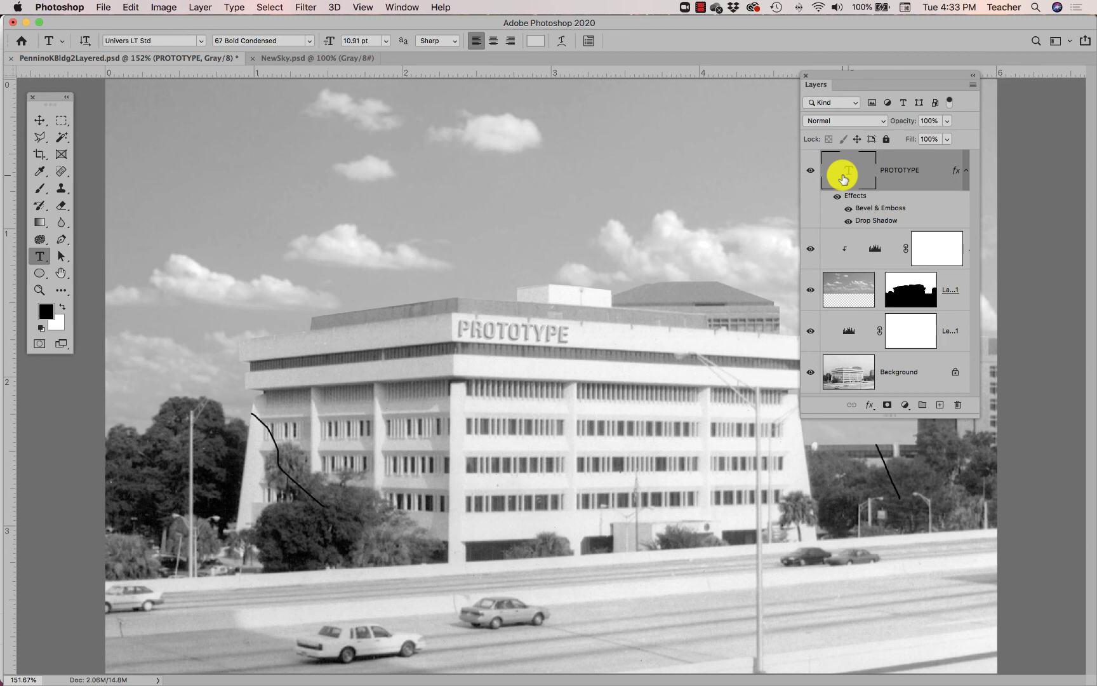
- Rasterize the PROTOTYPE type layer into pixels
left_click(235, 7)
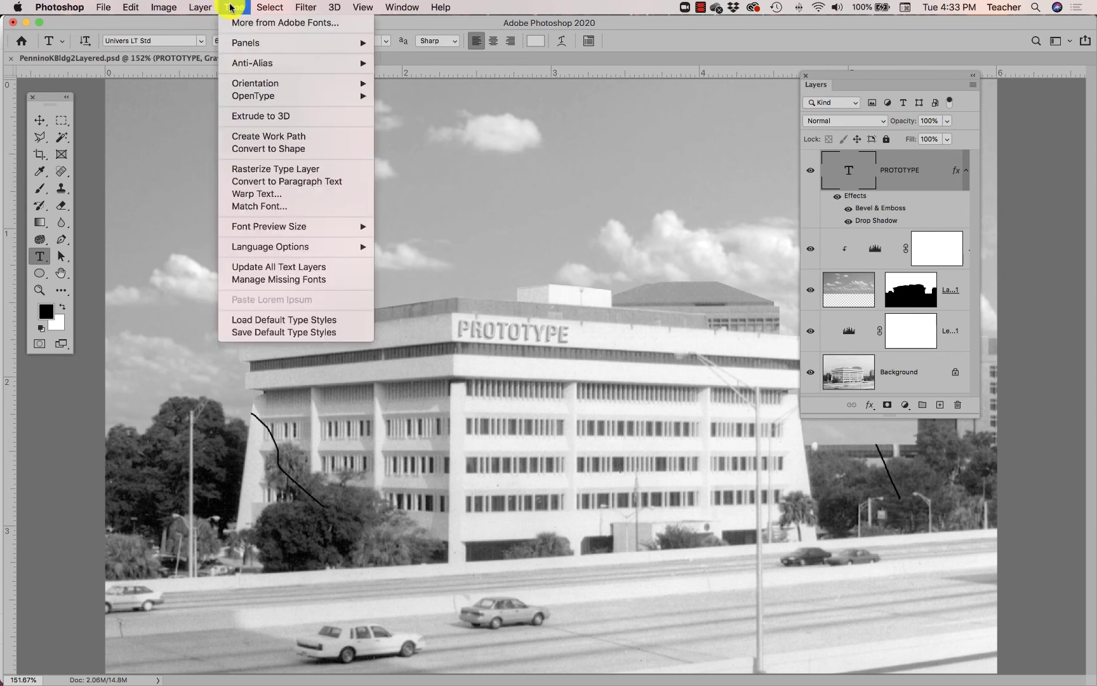
mouse_move(209, 7)
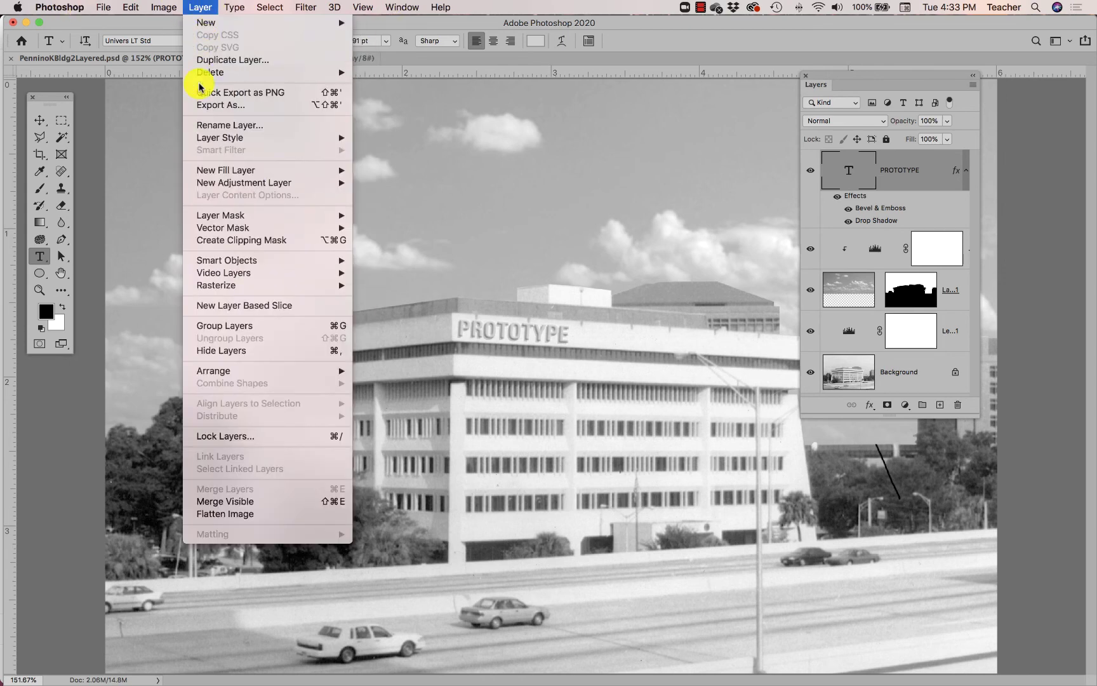
mouse_move(201, 172)
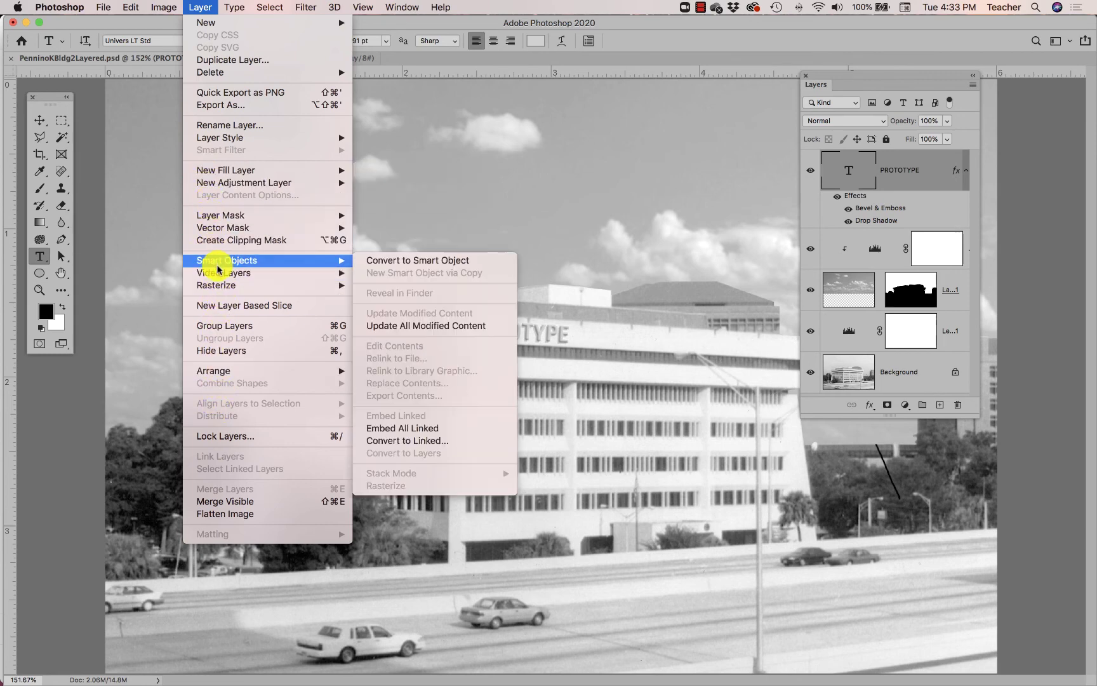
mouse_move(218, 292)
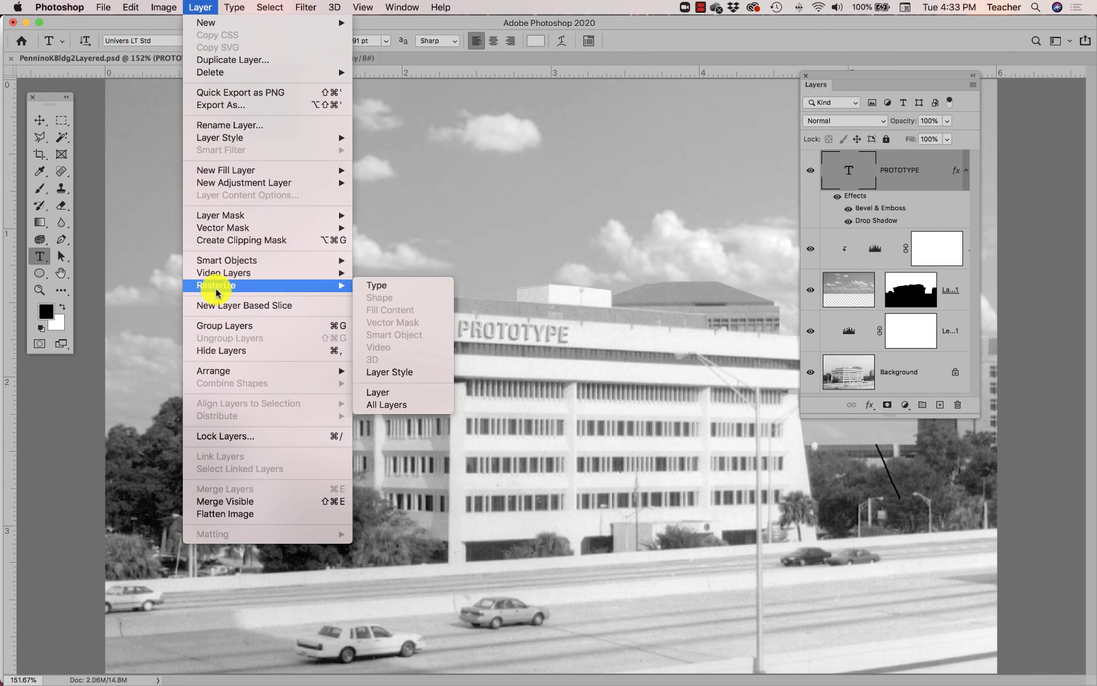
left_click(381, 287)
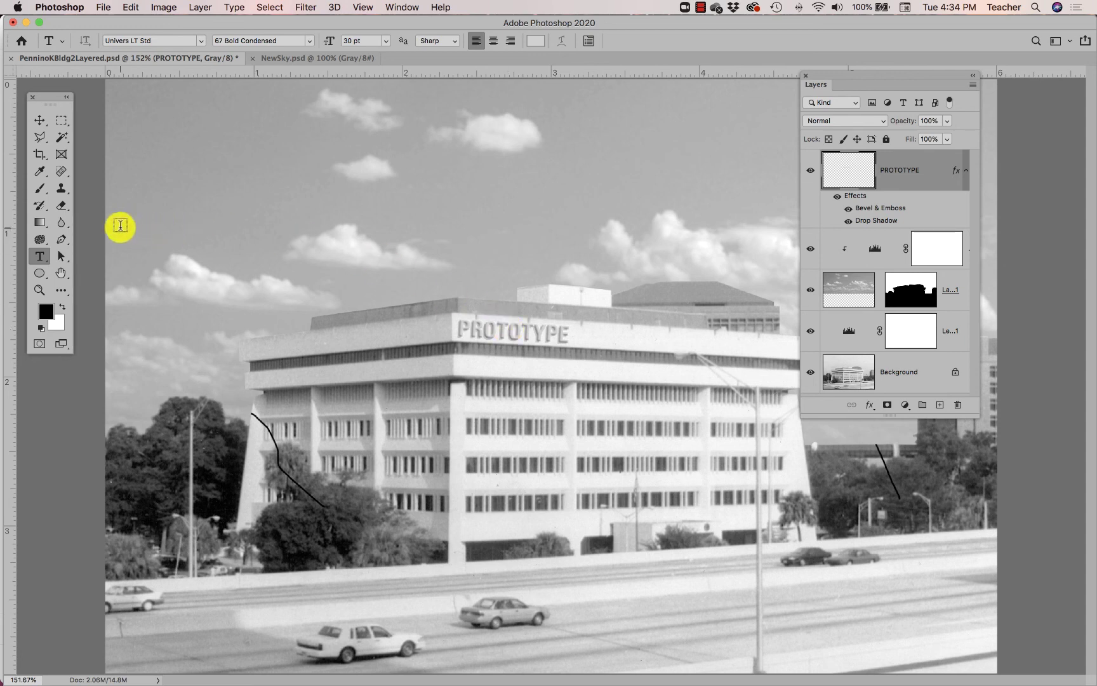
- Try erasing across the rasterized PROTOTYPE letters with a 22 px eraser, and undo the stroke
left_click(60, 208)
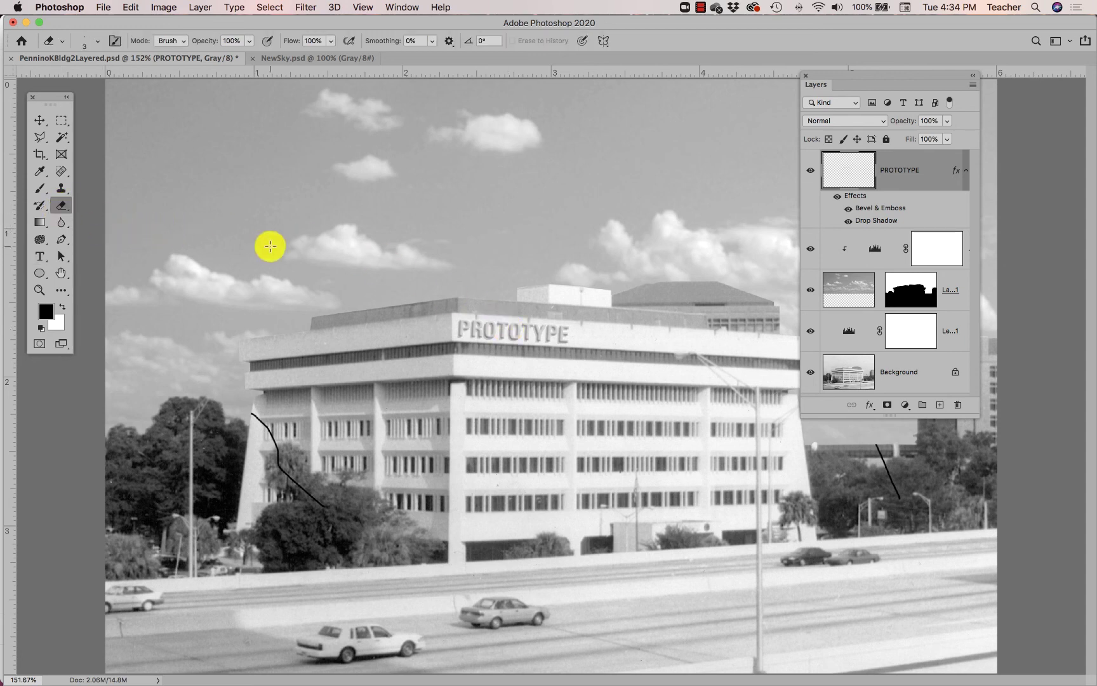
left_click(85, 40)
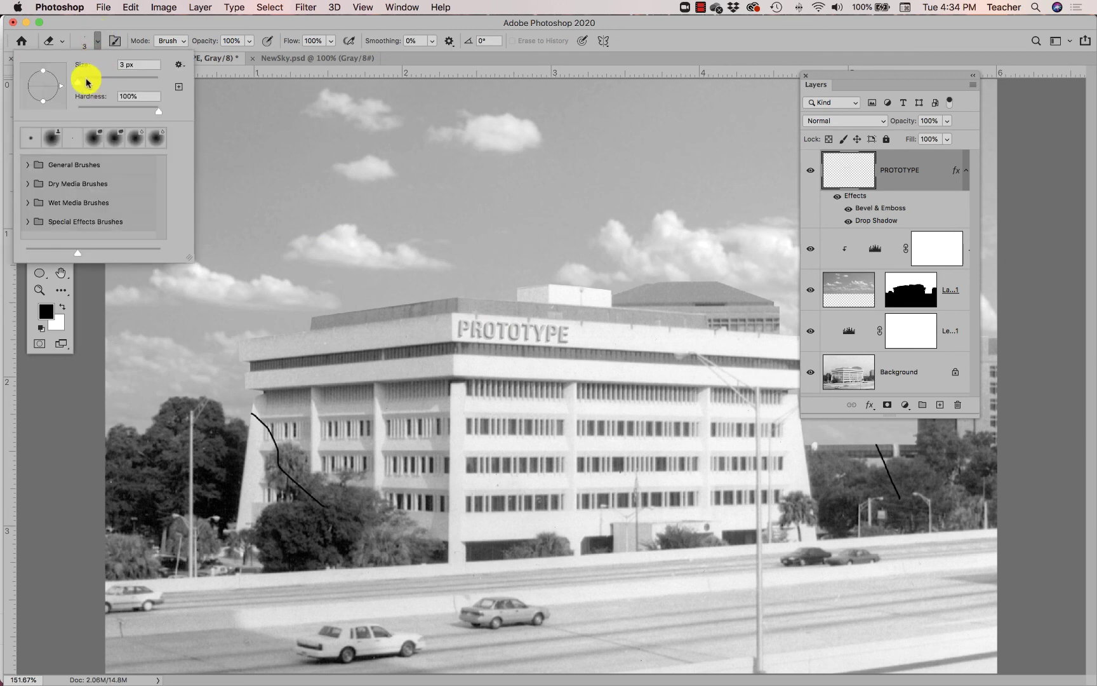
left_click(87, 66)
left_click(85, 41)
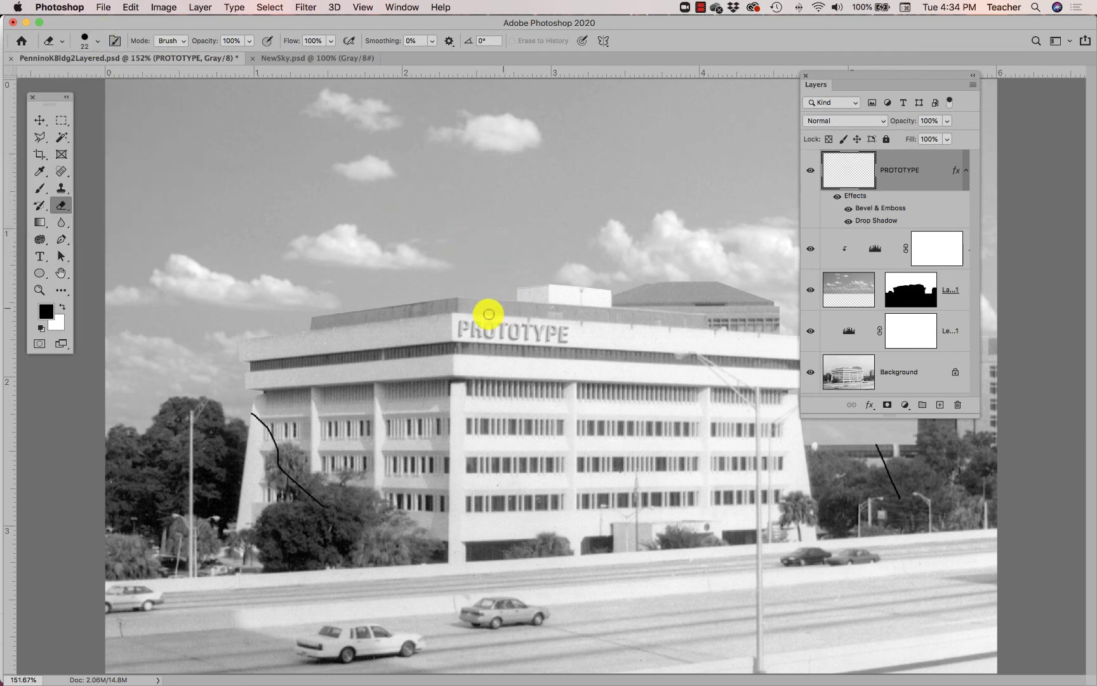
mouse_move(489, 314)
left_mouse_down()
mouse_move(501, 336)
mouse_move(550, 332)
mouse_move(532, 336)
mouse_move(542, 317)
mouse_move(625, 320)
left_mouse_up()
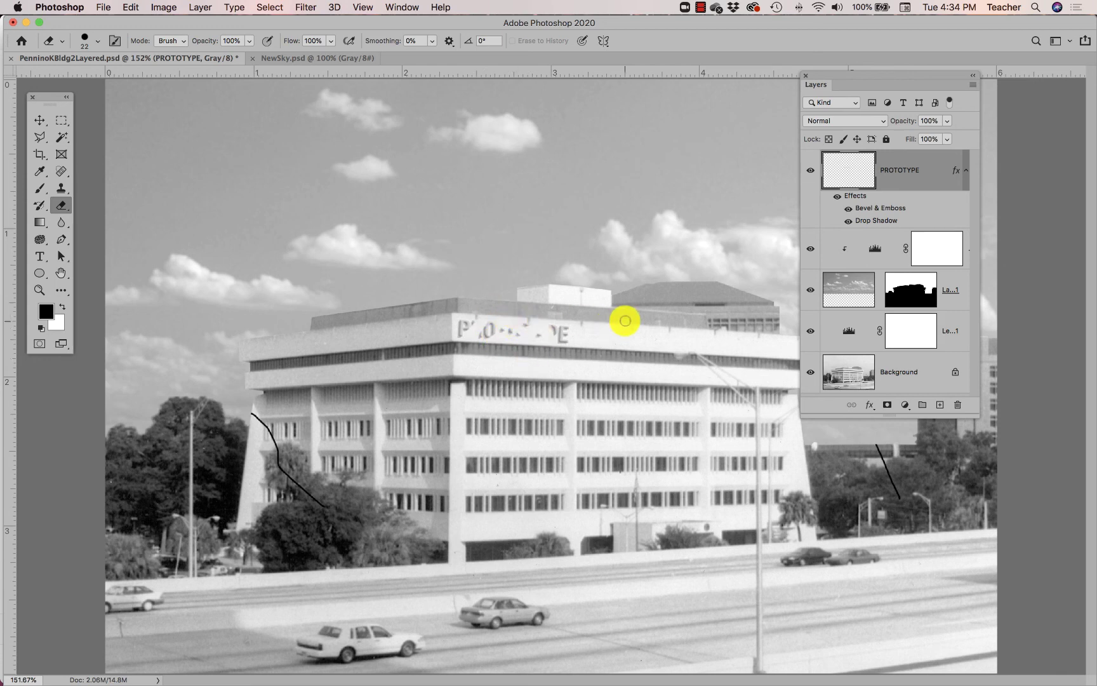
key("super+z")
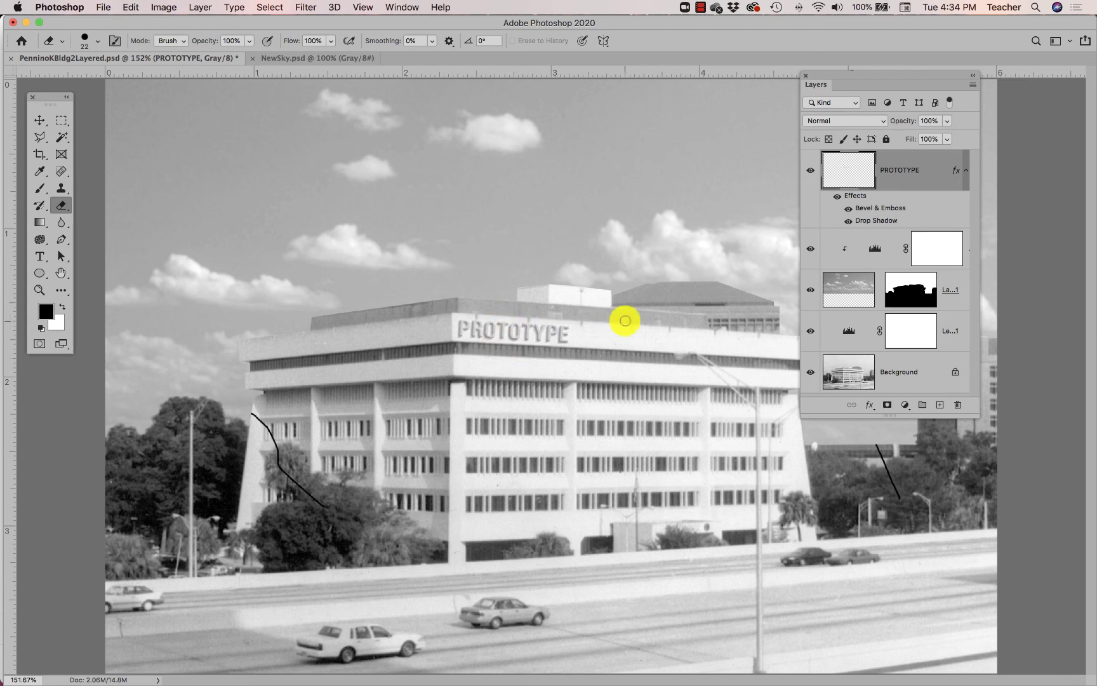
- Try one more eraser stroke through the PROTOTYPE letters from the sign's far end to its first letters, and undo it
mouse_move(625, 321)
left_mouse_down()
mouse_move(562, 341)
mouse_move(476, 337)
left_mouse_up()
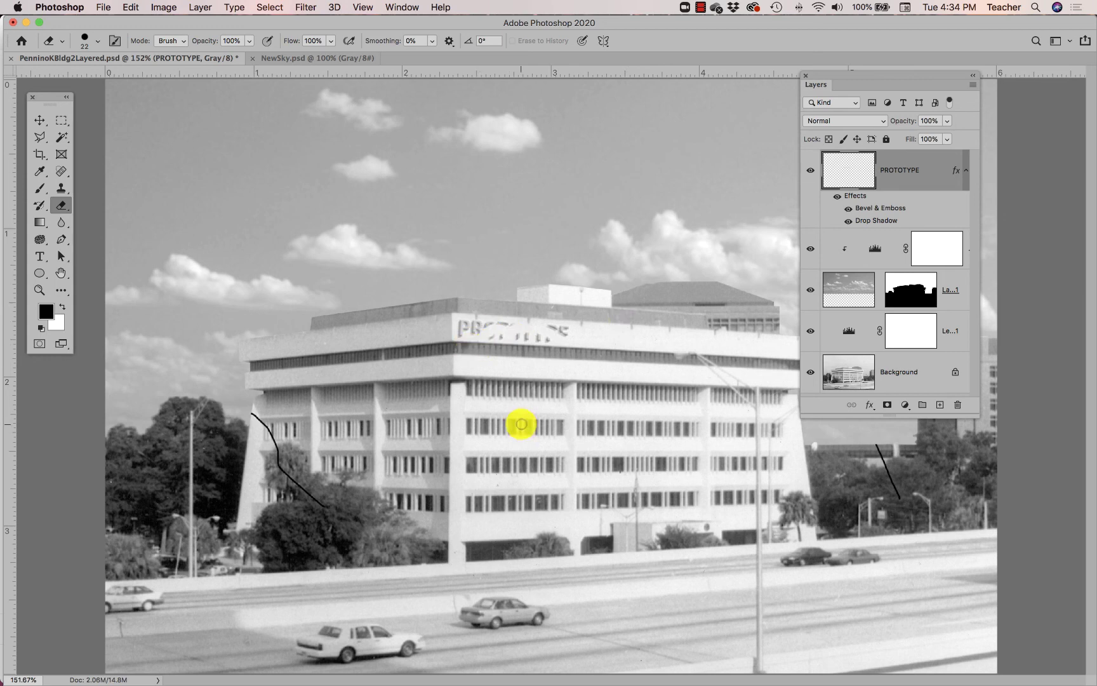
key("super+z")
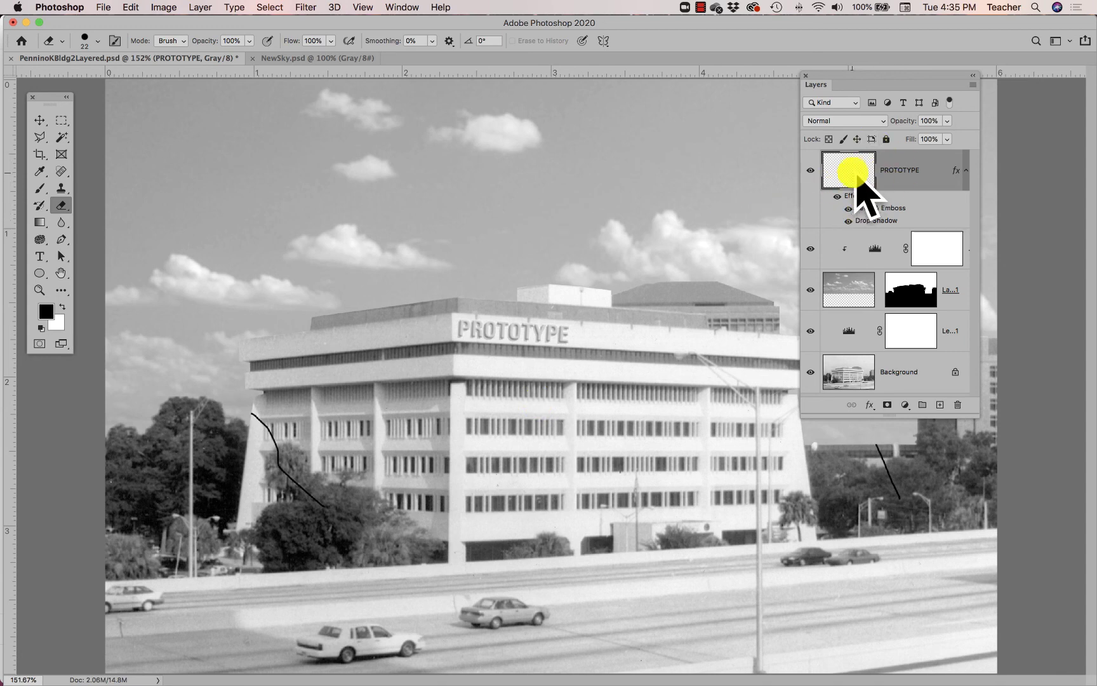
- Distort the rasterized PROTOTYPE sign by pulling its upper-left and lower-right corners slightly outward, and apply the transform
left_click(135, 9)
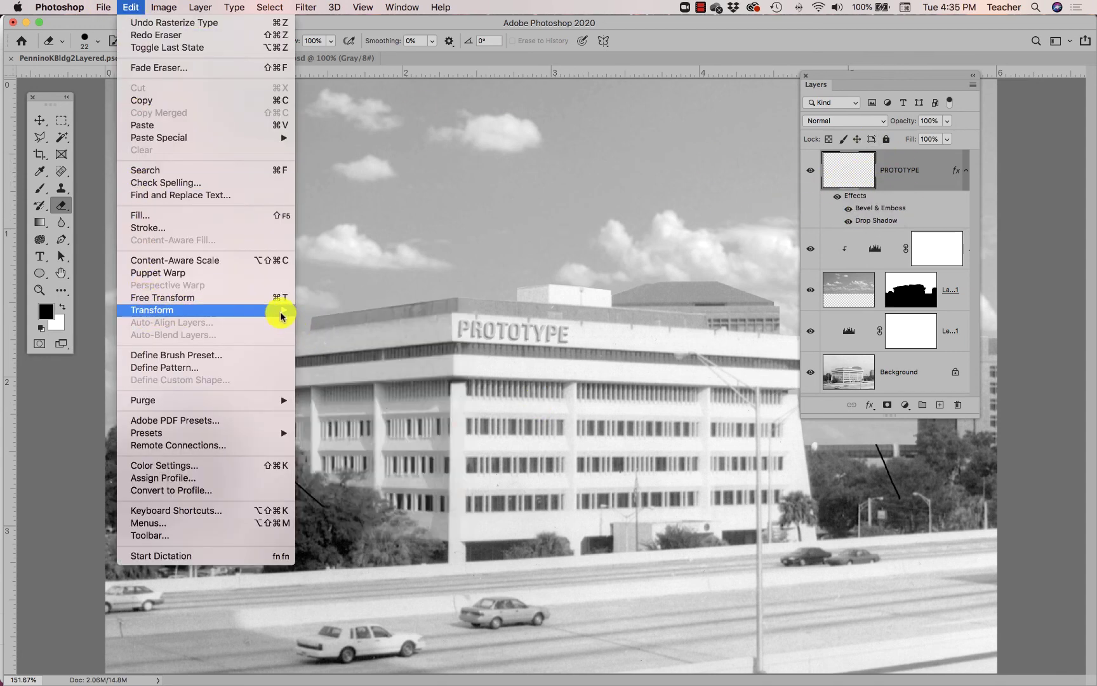
mouse_move(279, 311)
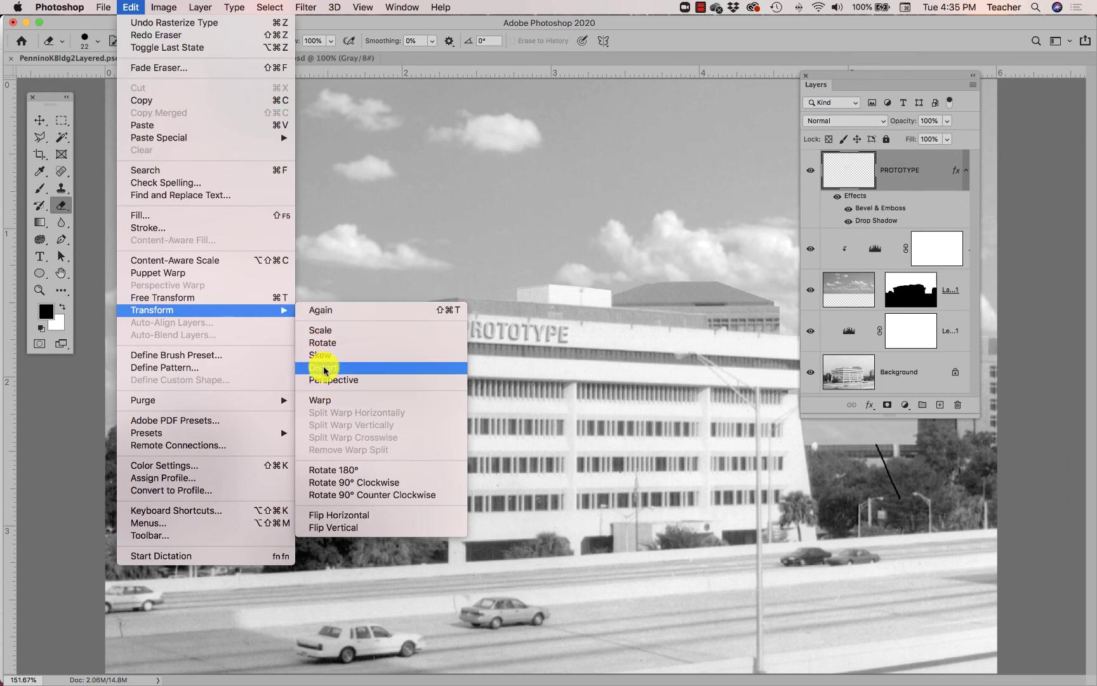
left_click(359, 372)
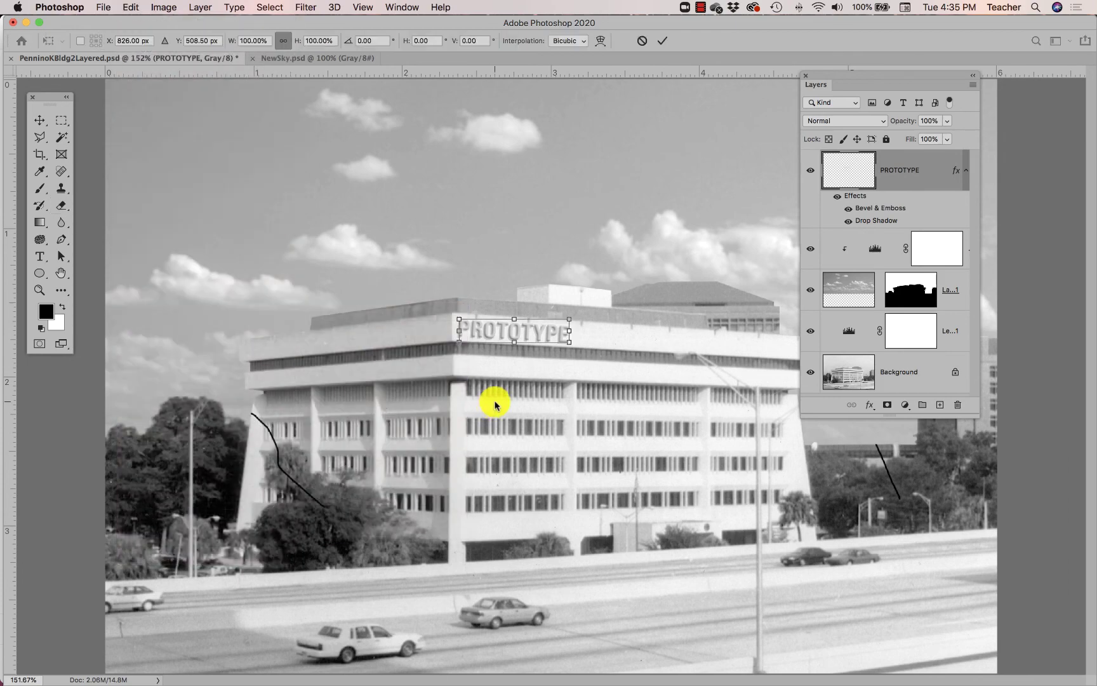
left_click(555, 337, "super")
left_click(552, 337, "super")
left_click(550, 338, "super")
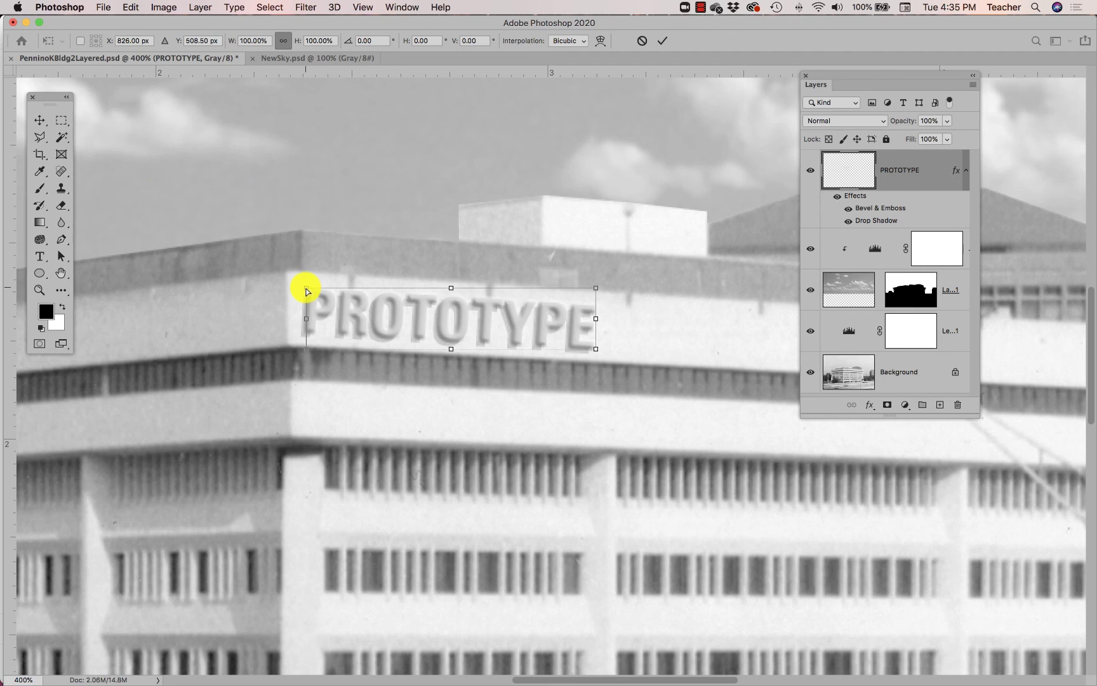
left_click_drag(306, 291, 303, 289)
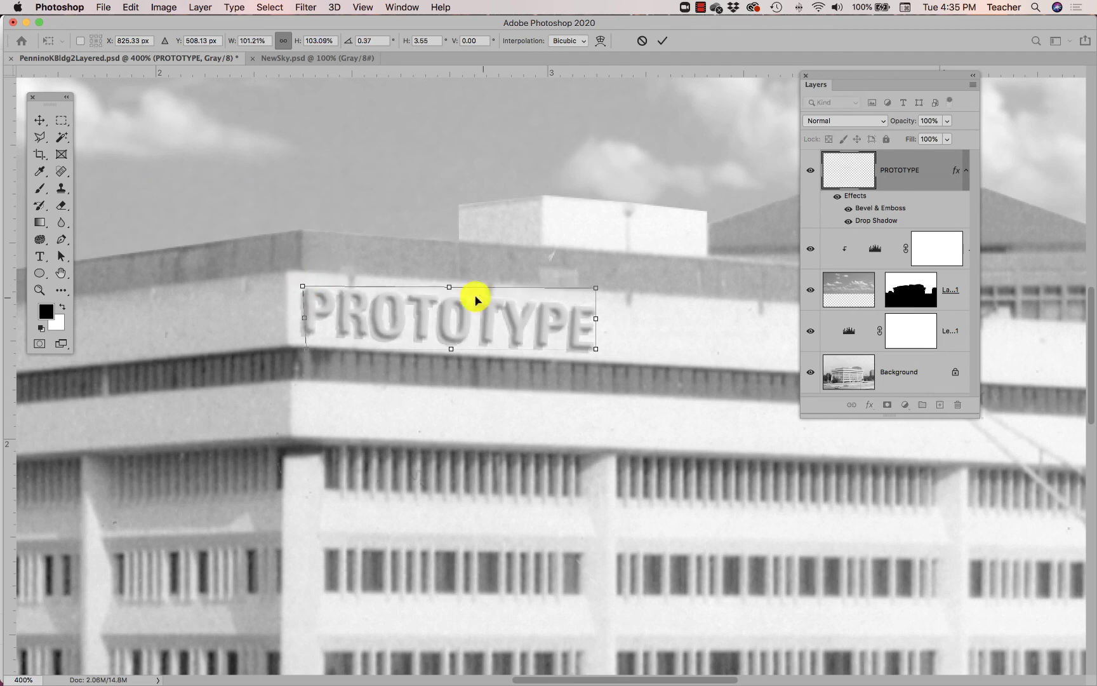
left_click_drag(597, 352, 603, 352)
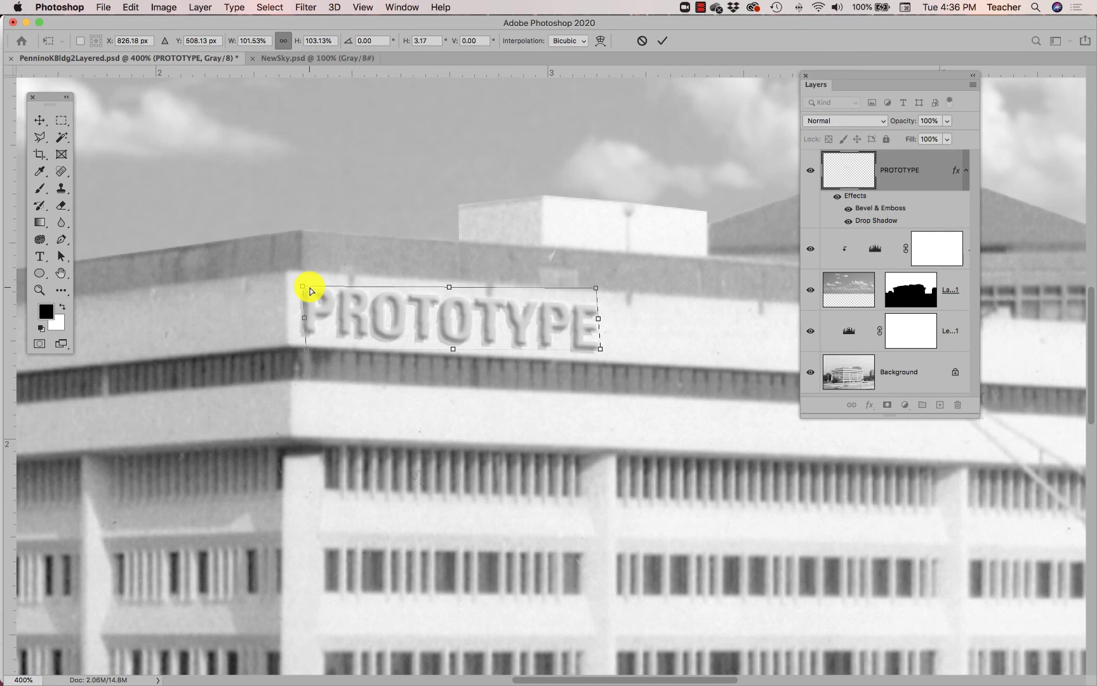
key("Return")
key("e")
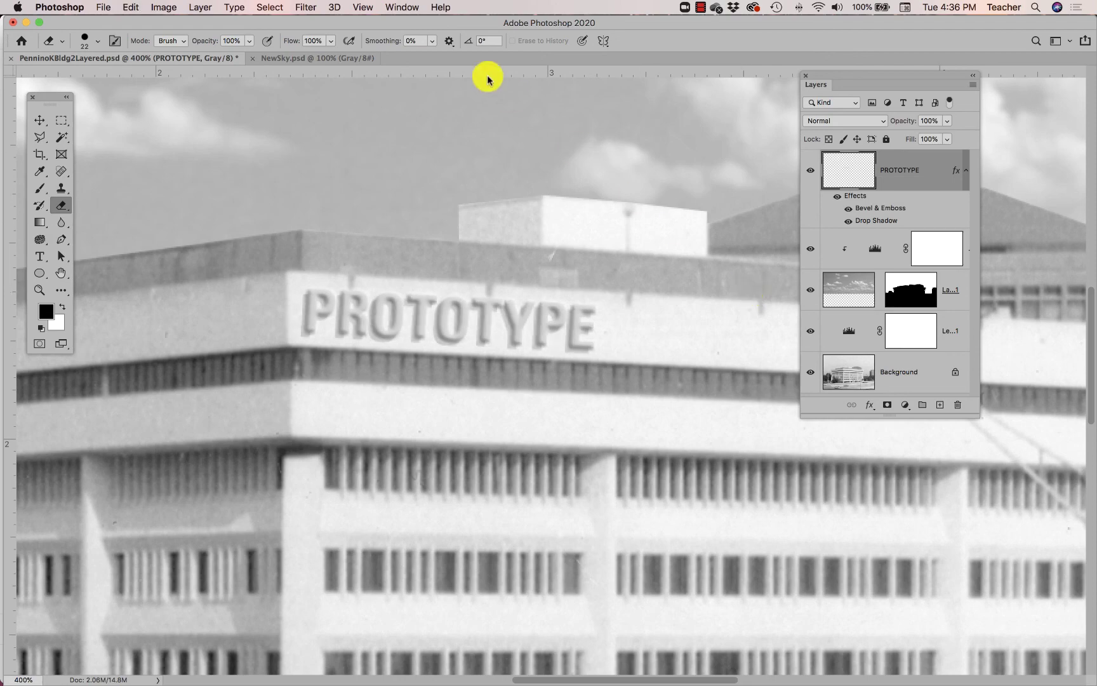
left_click(131, 7)
left_click(137, 35)
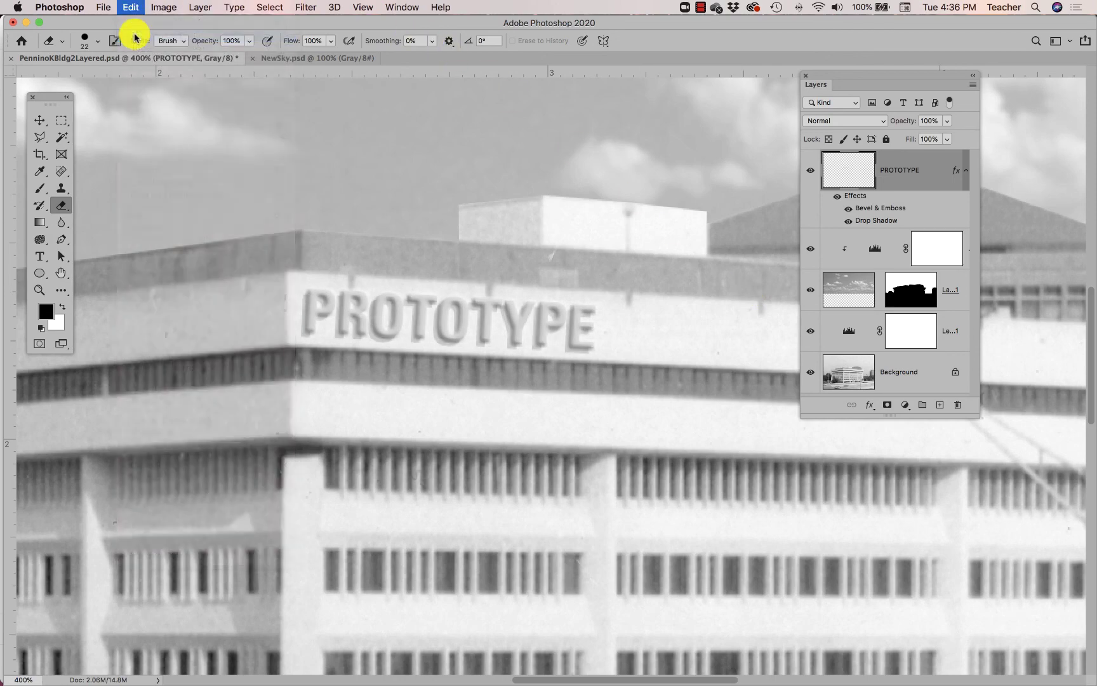
- Check the sign on the whole building photo at 100% zoom, with the Rectangular Marquee tool active instead of the transform controls
left_click(40, 120)
left_click(564, 310, "alt")
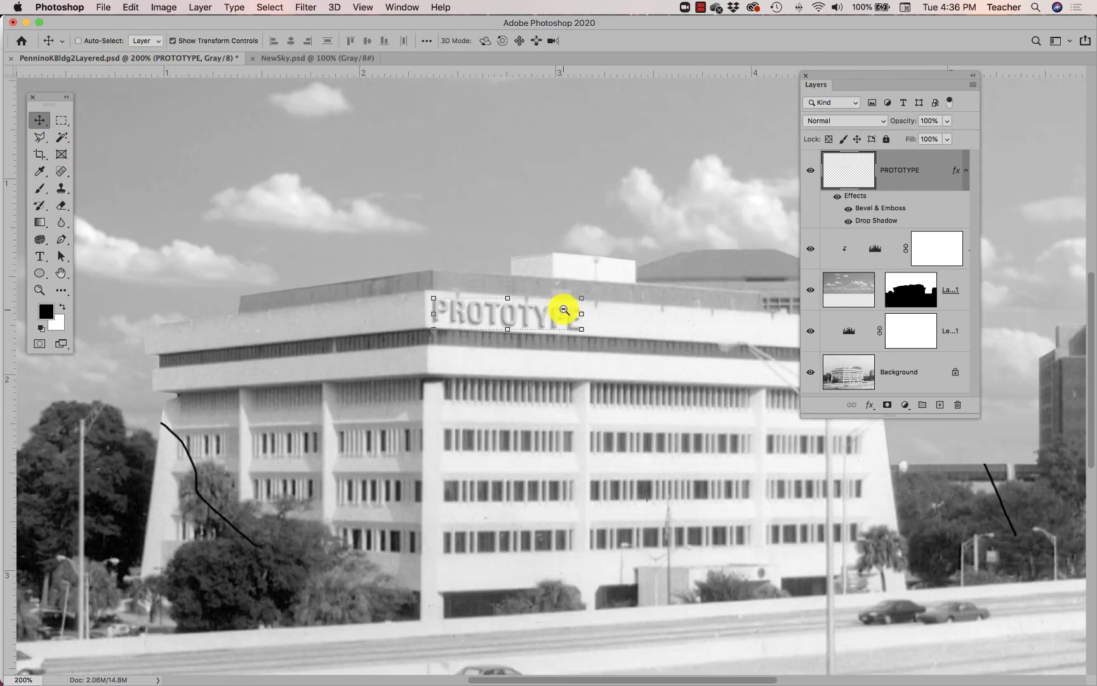
left_click(592, 350, "alt")
left_click(61, 121)
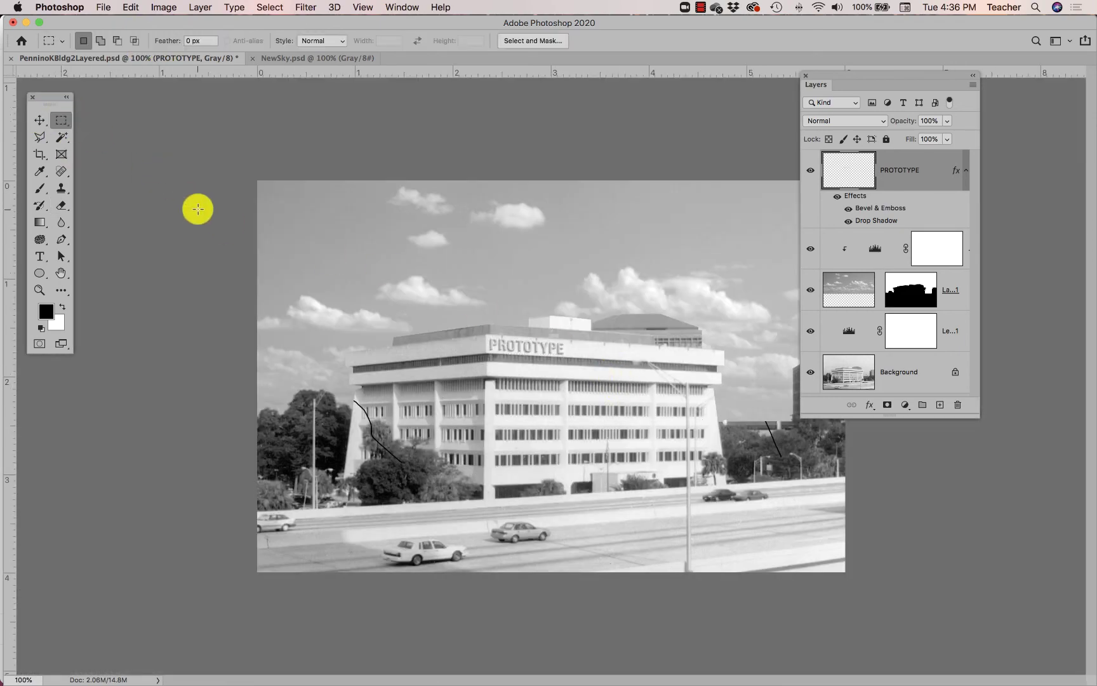